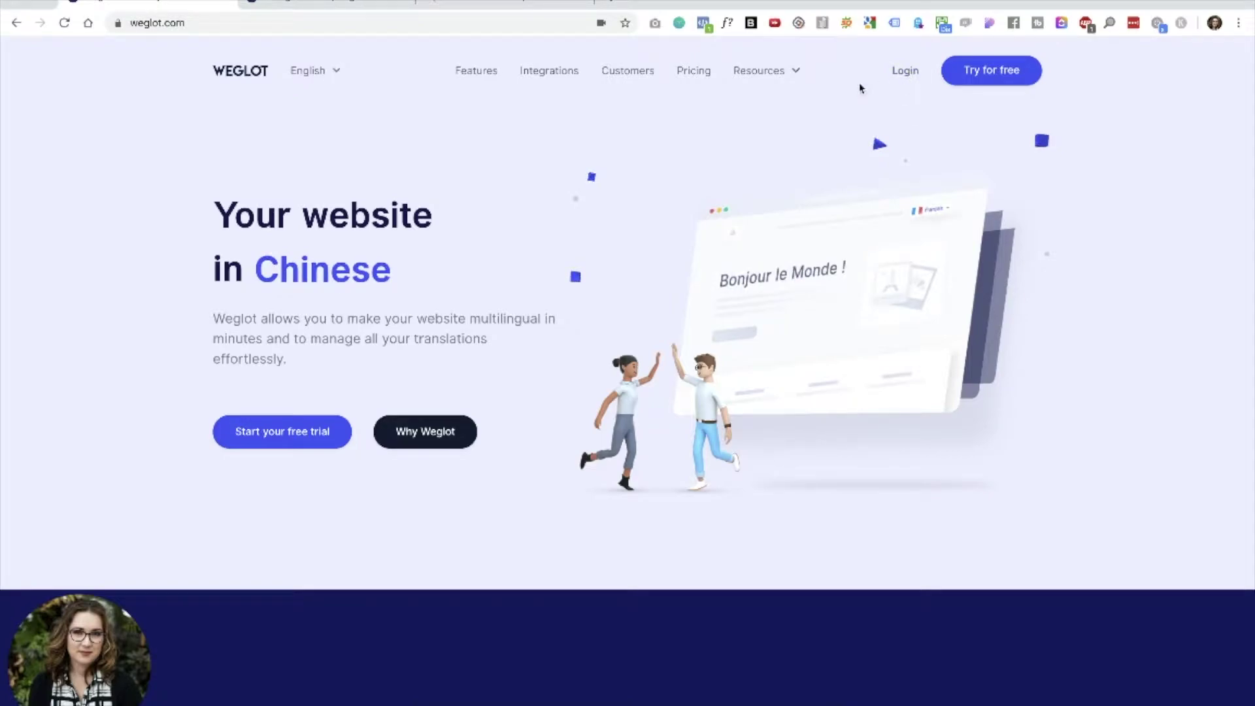
- Bring up Weglot's Squarespace getting-started page, with its empty domain and language fields
{"action": "left_click", "coordinate": [288, 2]}
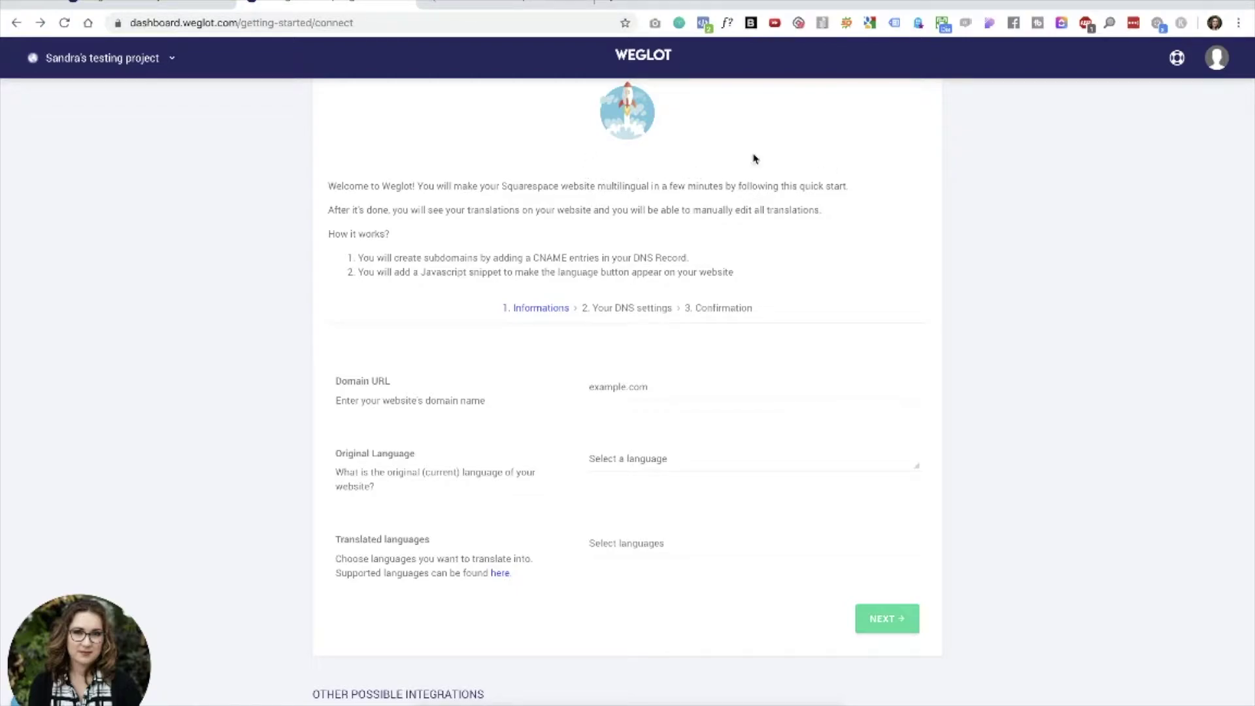
- Enter the website's domain URL in the Weglot project setup form
{"action": "scroll", "coordinate": [501, 145], "scroll_direction": "down", "scroll_amount": 2}
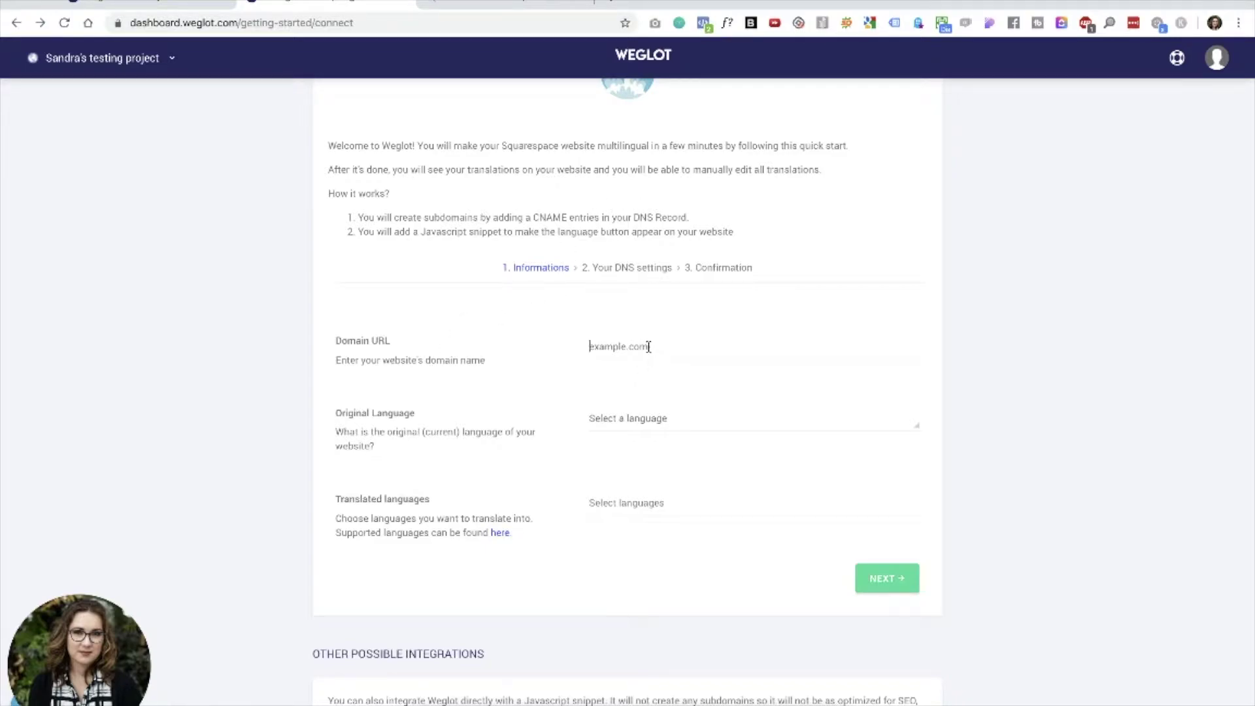
{"action": "left_click", "coordinate": [649, 346]}
{"action": "type", "text": "sandravanderlee.com"}
- Set English as the original language and add Dutch as the translation, then continue to DNS
{"action": "scroll", "coordinate": [726, 396], "scroll_direction": "down", "scroll_amount": 1}
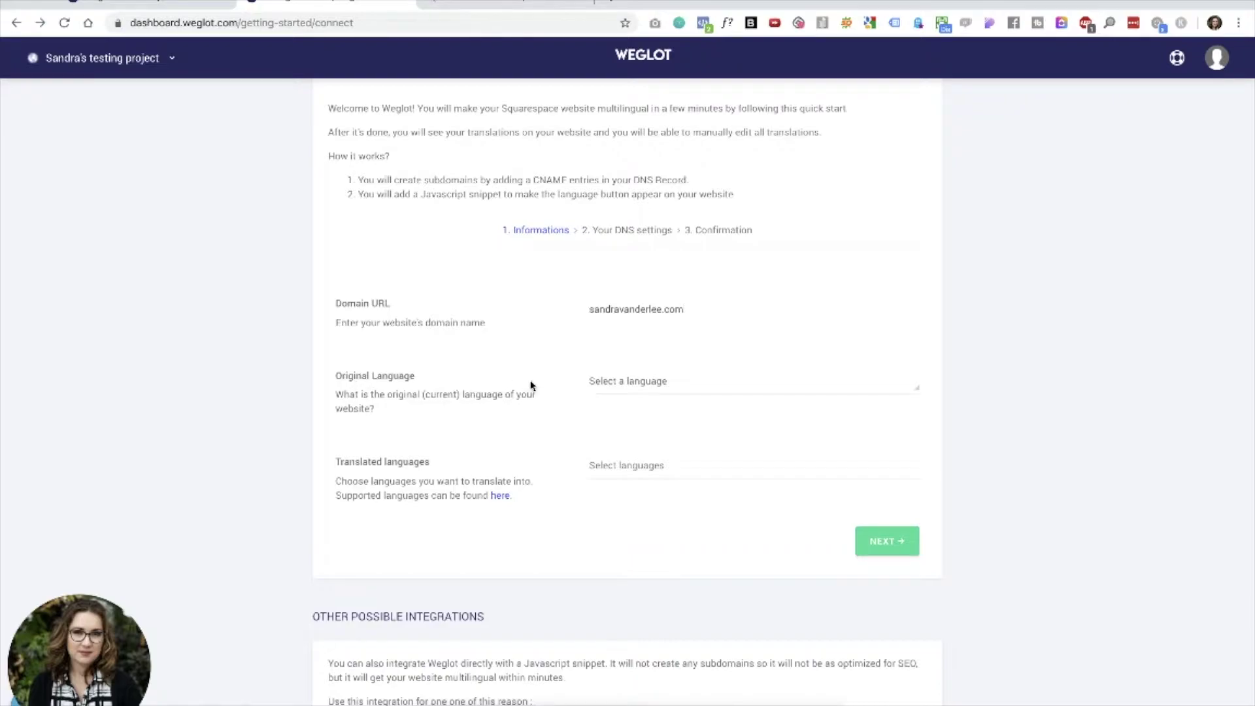
{"action": "left_click", "coordinate": [668, 384]}
{"action": "type", "text": "eng"}
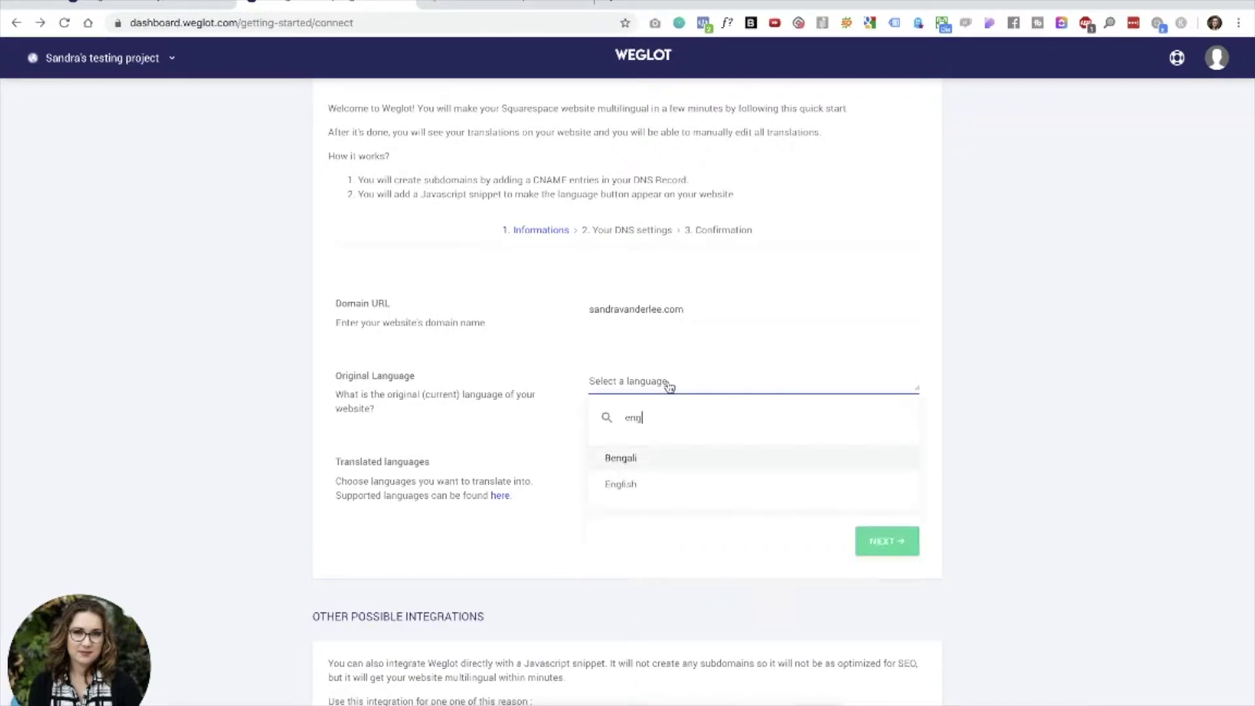
{"action": "left_click", "coordinate": [656, 484]}
{"action": "scroll", "coordinate": [441, 308], "scroll_direction": "down", "scroll_amount": 1}
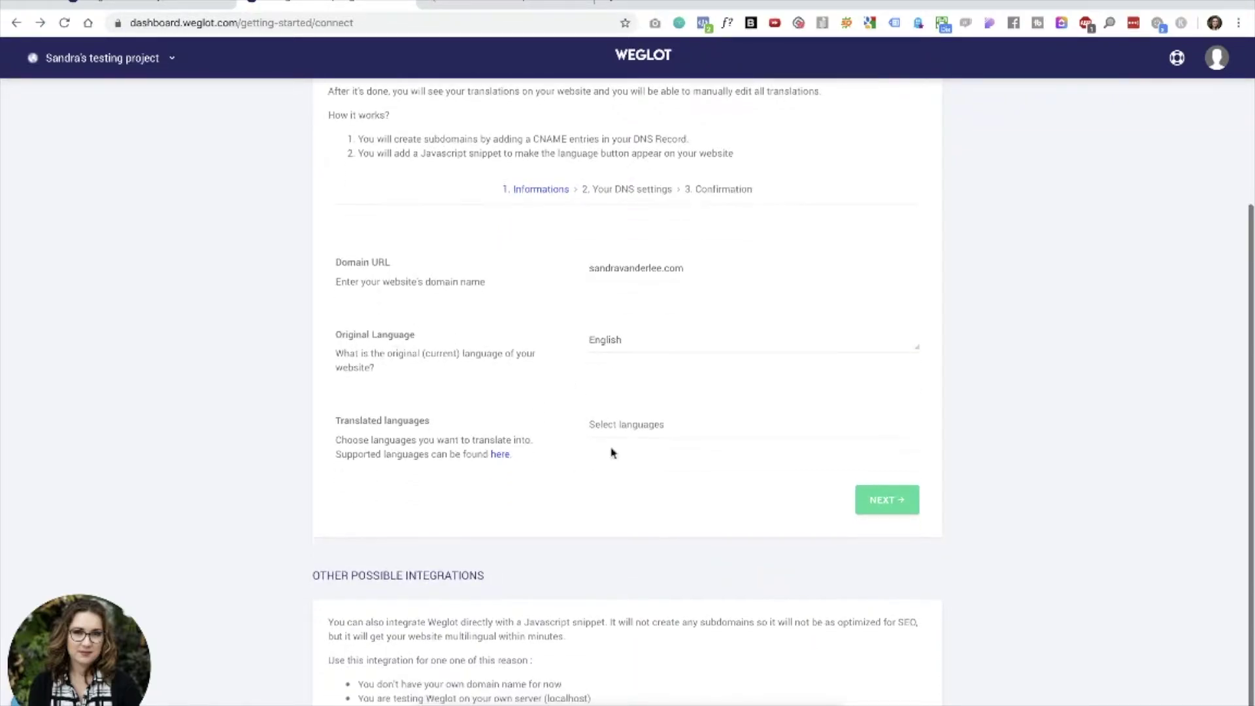
{"action": "left_click", "coordinate": [634, 421]}
{"action": "type", "text": "d"}
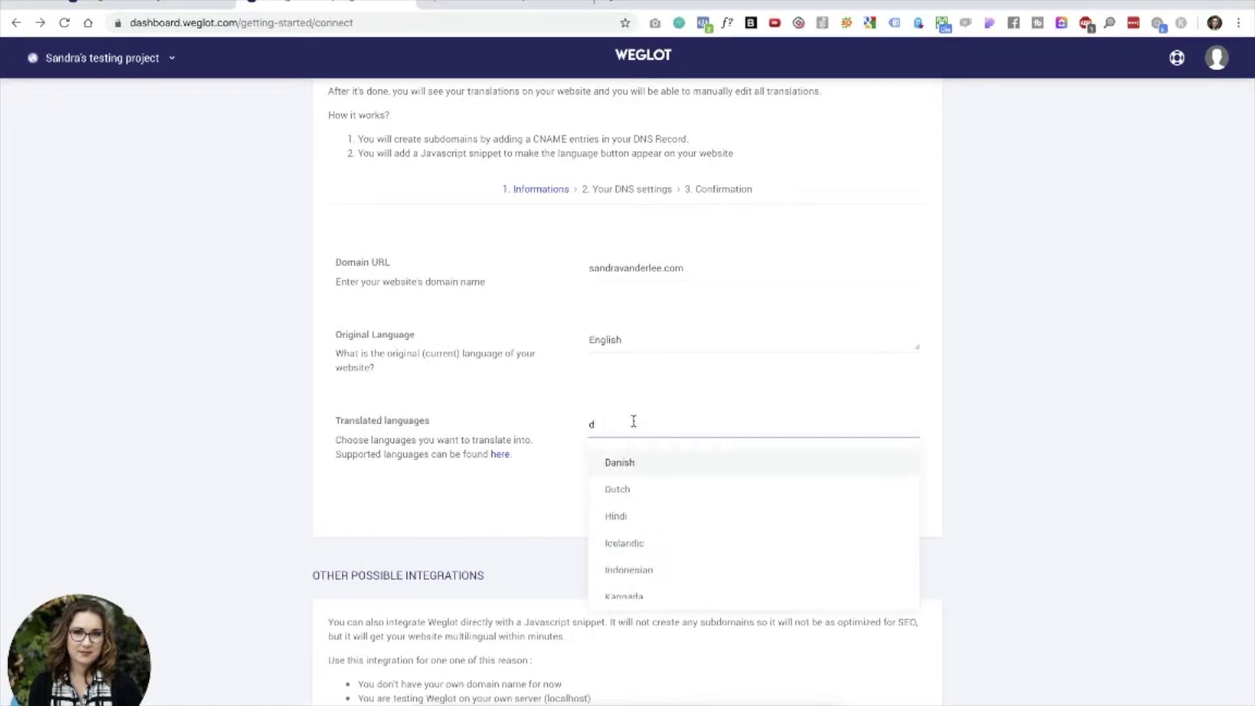
{"action": "type", "text": "u"}
{"action": "left_click", "coordinate": [616, 463]}
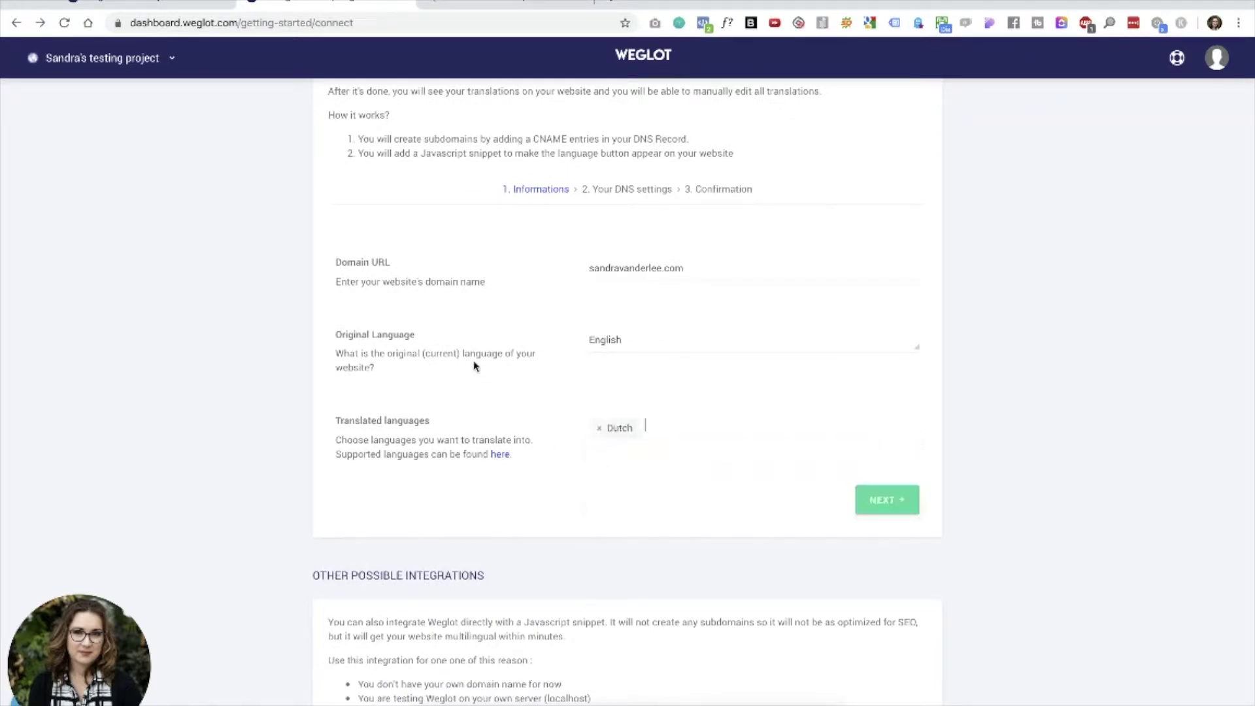
{"action": "scroll", "coordinate": [749, 476], "scroll_direction": "down", "scroll_amount": 1}
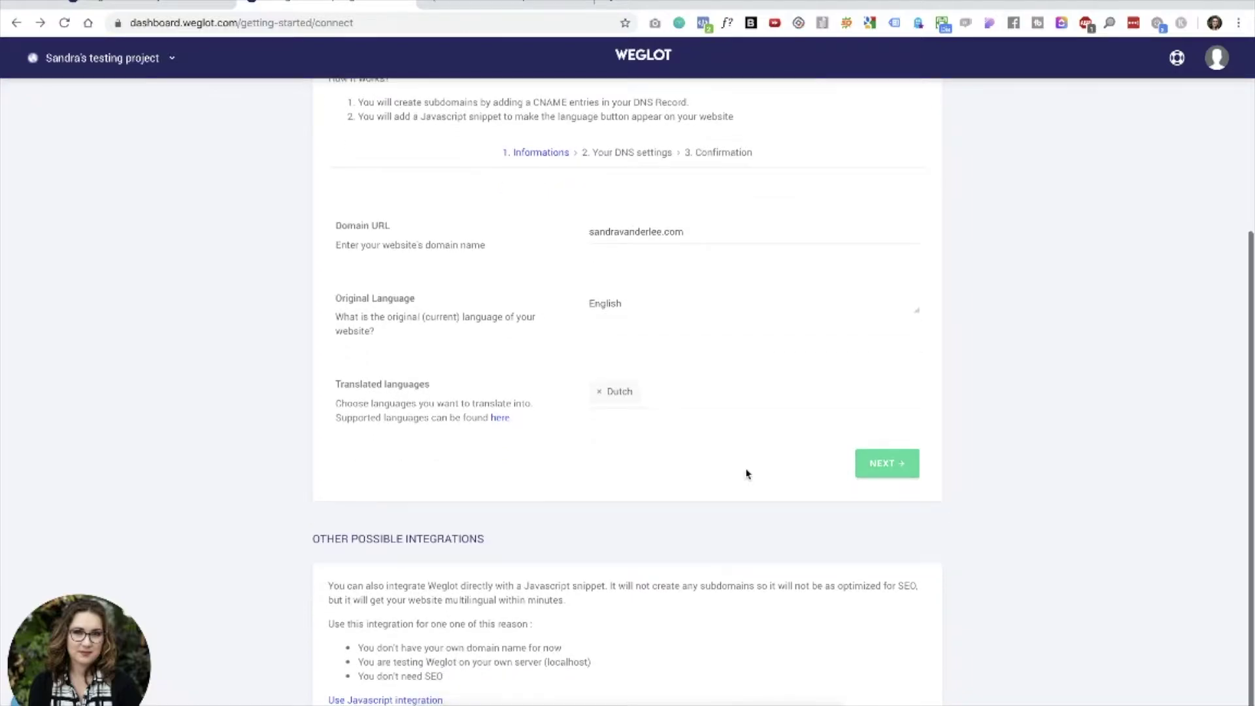
{"action": "left_click", "coordinate": [890, 472]}
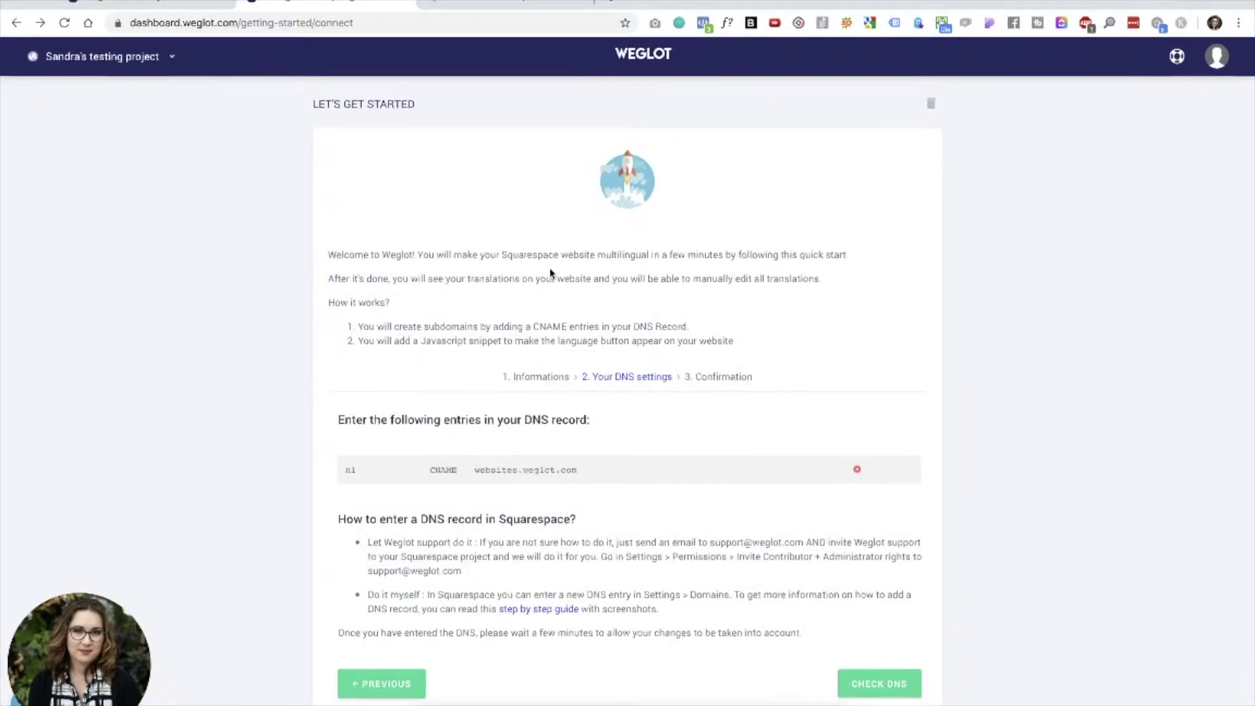
- Copy the nl host name from Weglot's CNAME DNS entry
{"action": "mouse_move", "coordinate": [393, 468]}
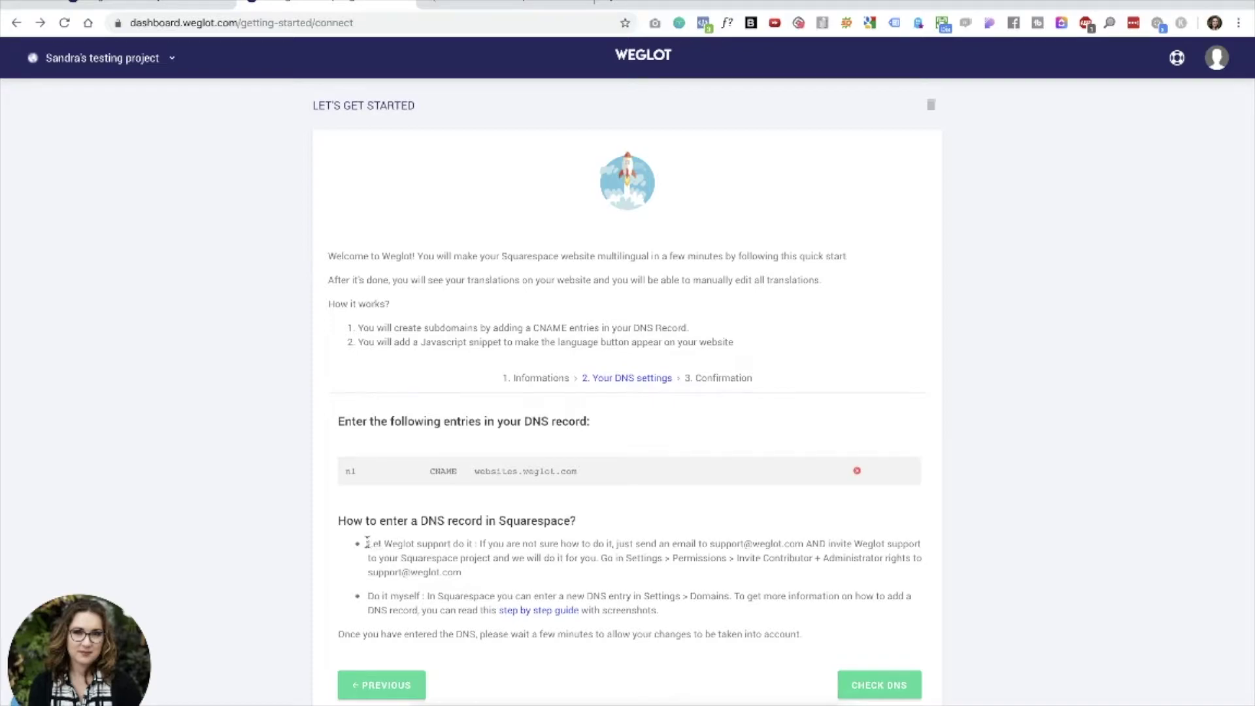
{"action": "left_click_drag", "start_coordinate": [366, 543], "coordinate": [929, 564]}
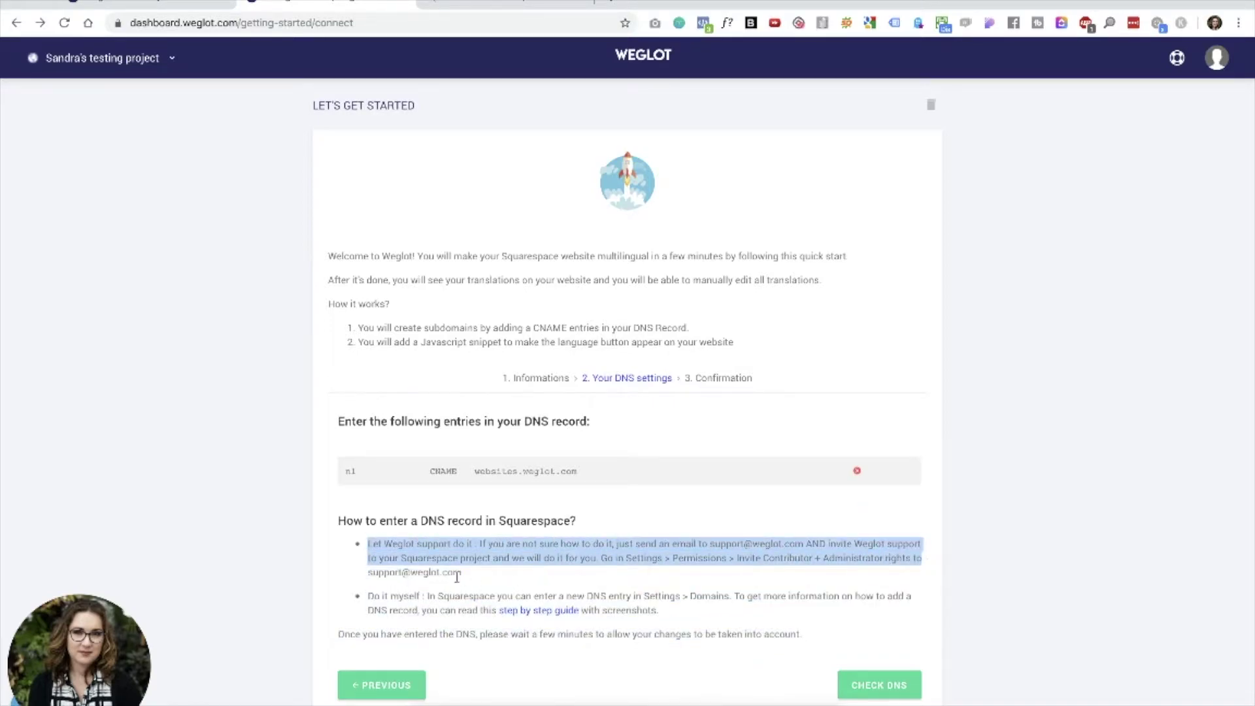
{"action": "left_click", "coordinate": [490, 577]}
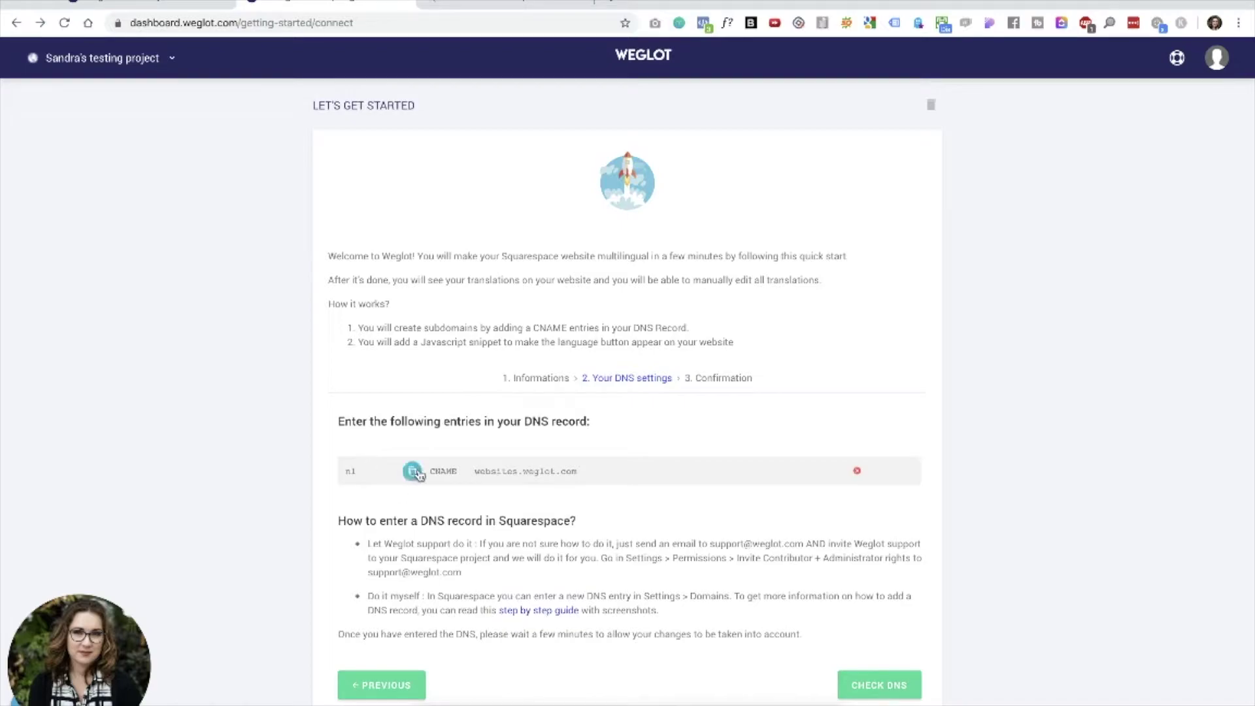
{"action": "scroll", "coordinate": [392, 490], "scroll_direction": "up", "scroll_amount": 1}
{"action": "left_click", "coordinate": [412, 489]}
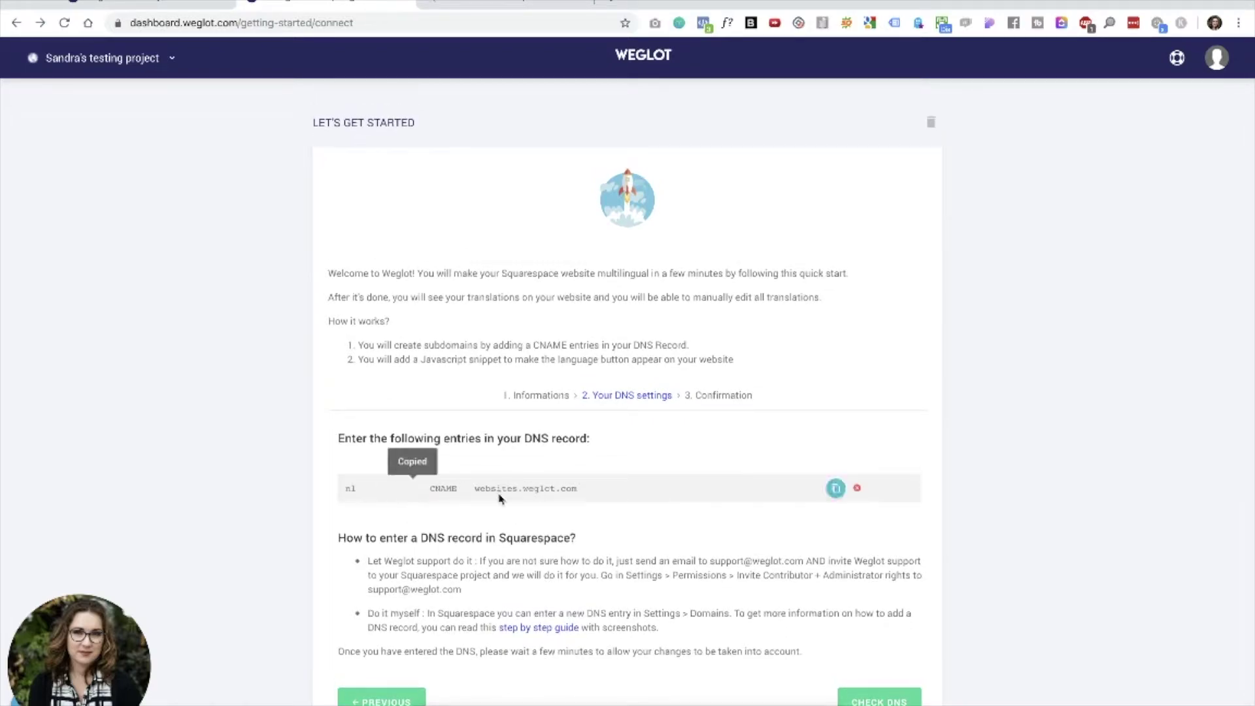
{"action": "left_click", "coordinate": [523, 8]}
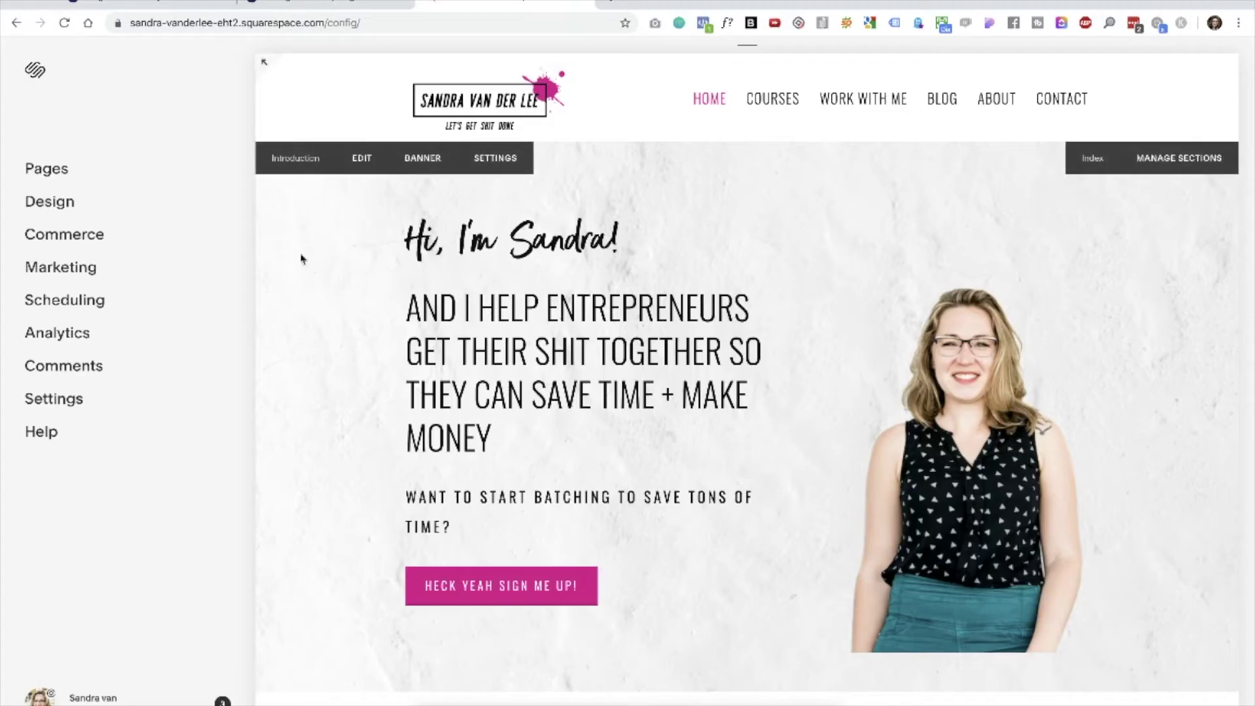
- Go to Settings > Domains and open the primary .com domain's DNS records
{"action": "left_click", "coordinate": [62, 396]}
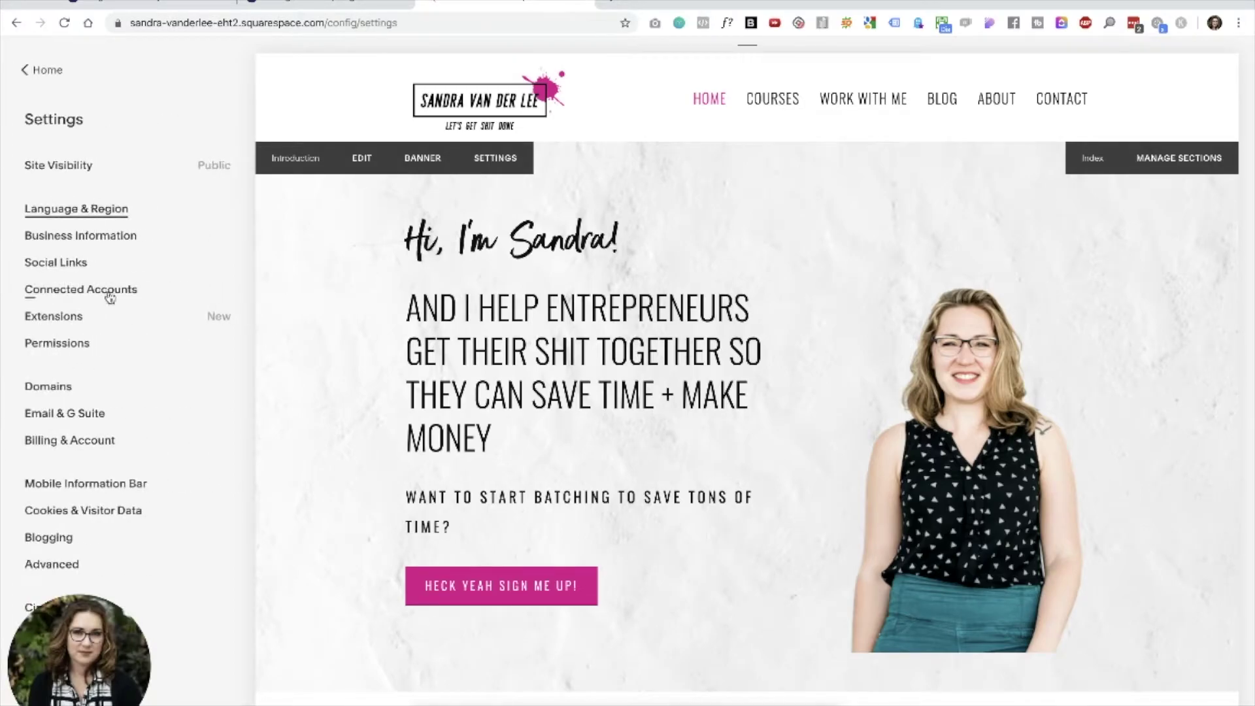
{"action": "left_click", "coordinate": [50, 386]}
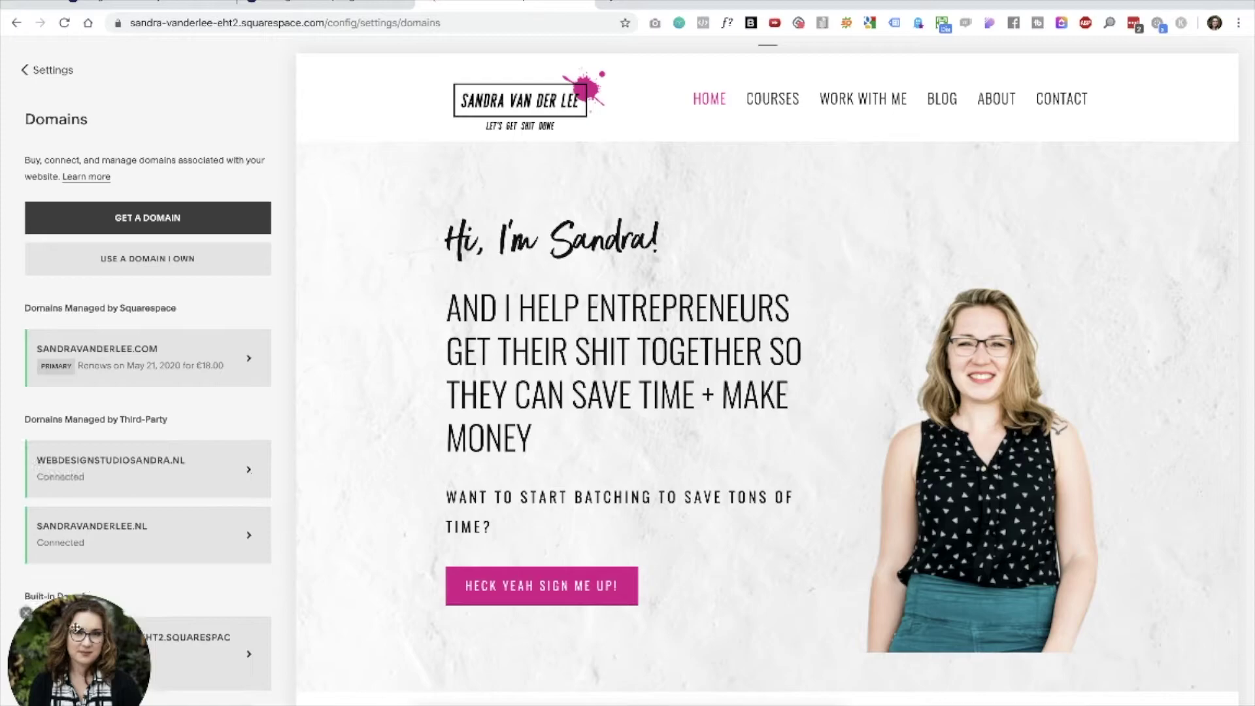
{"action": "left_click_drag", "start_coordinate": [75, 618], "coordinate": [427, 605]}
{"action": "left_click", "coordinate": [154, 359]}
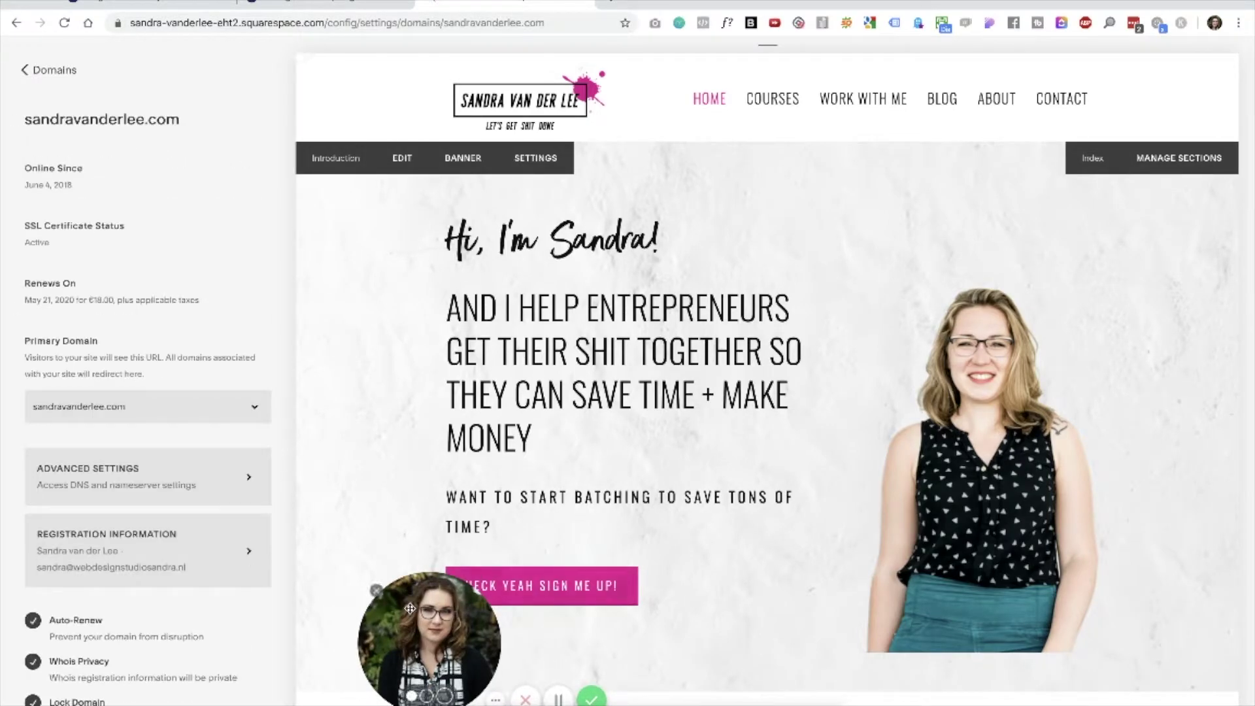
{"action": "left_click_drag", "start_coordinate": [413, 604], "coordinate": [1040, 631]}
{"action": "scroll", "coordinate": [163, 296], "scroll_direction": "down", "scroll_amount": 2}
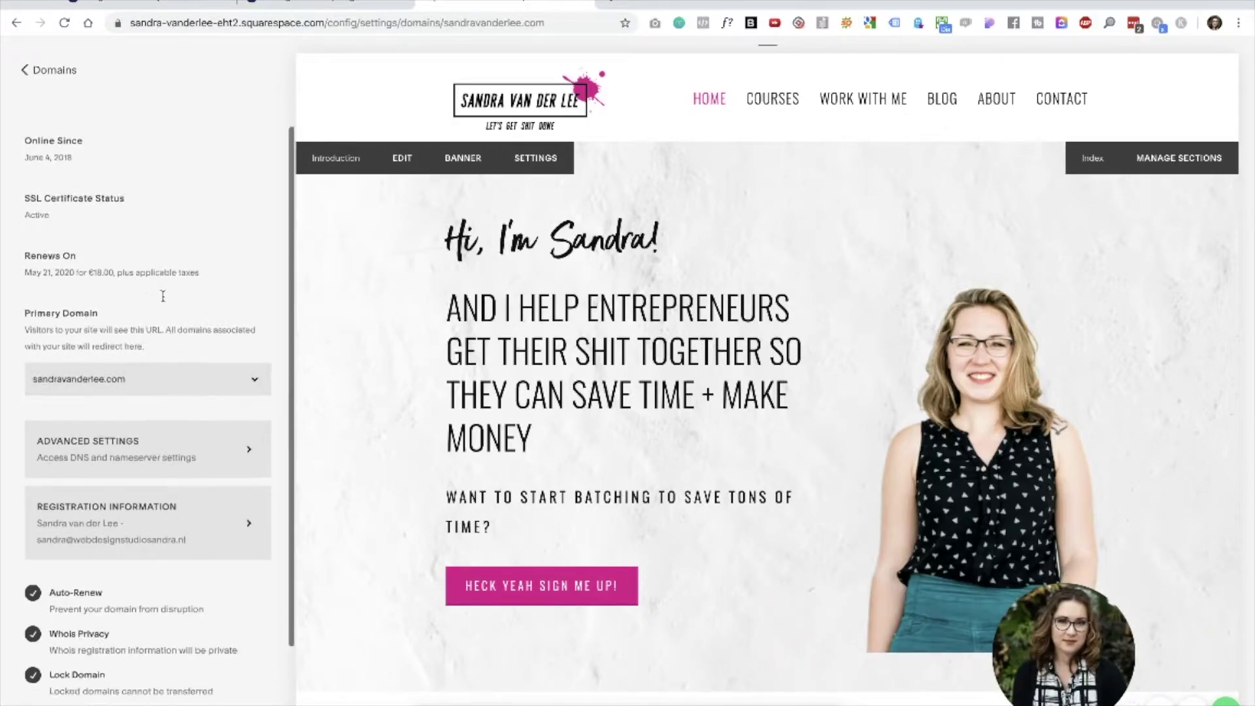
{"action": "scroll", "coordinate": [163, 296], "scroll_direction": "down", "scroll_amount": 1}
{"action": "left_click", "coordinate": [149, 380]}
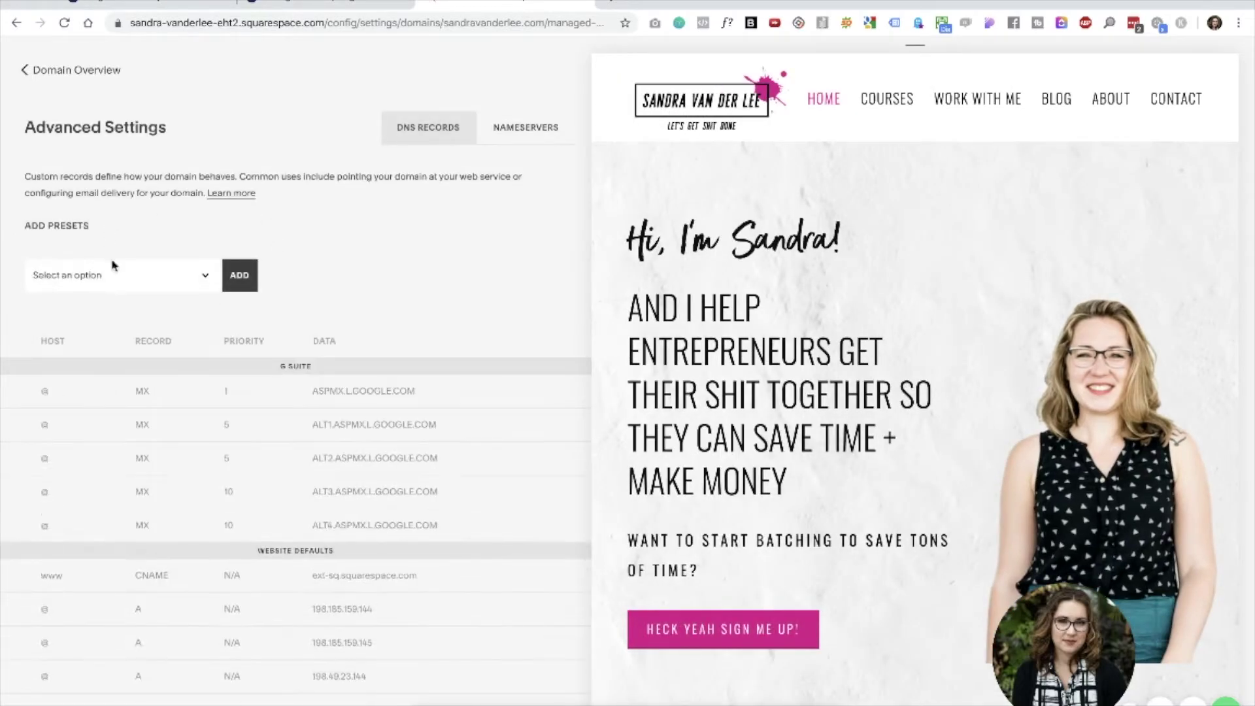
- Start a new custom DNS record of type CNAME with host nl
{"action": "left_click", "coordinate": [115, 277]}
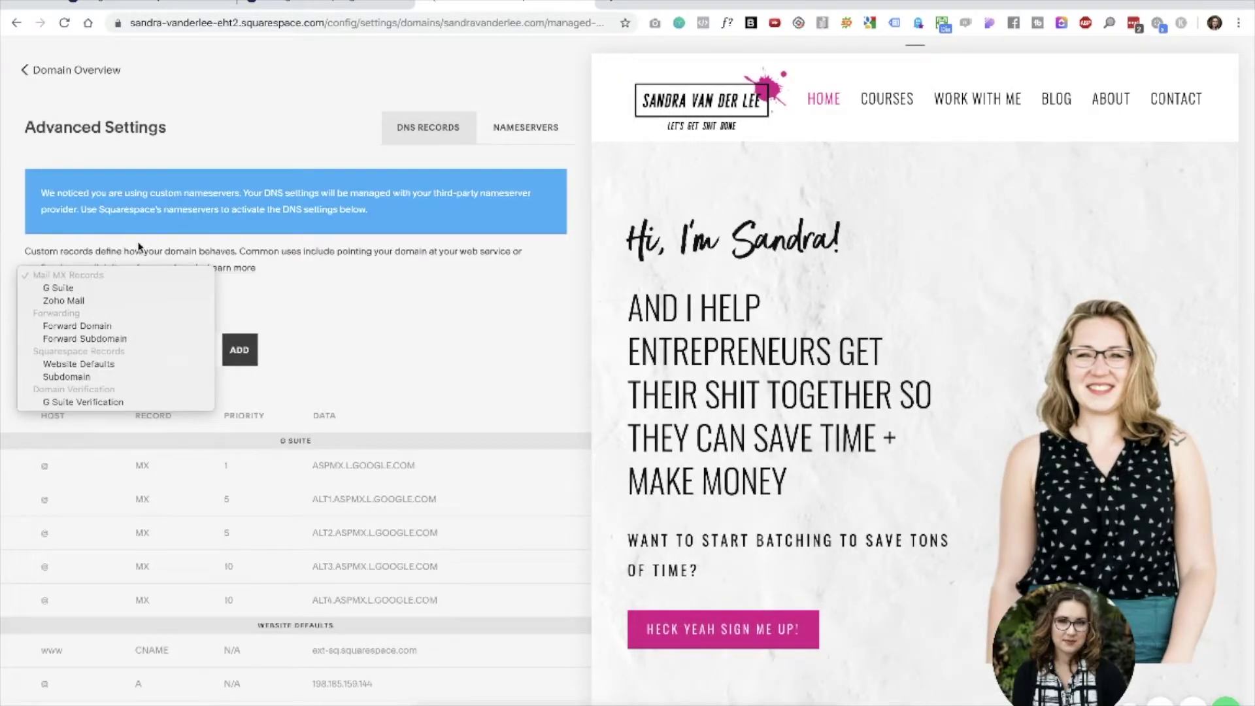
{"action": "left_click", "coordinate": [126, 248]}
{"action": "scroll", "coordinate": [126, 248], "scroll_direction": "down", "scroll_amount": 3}
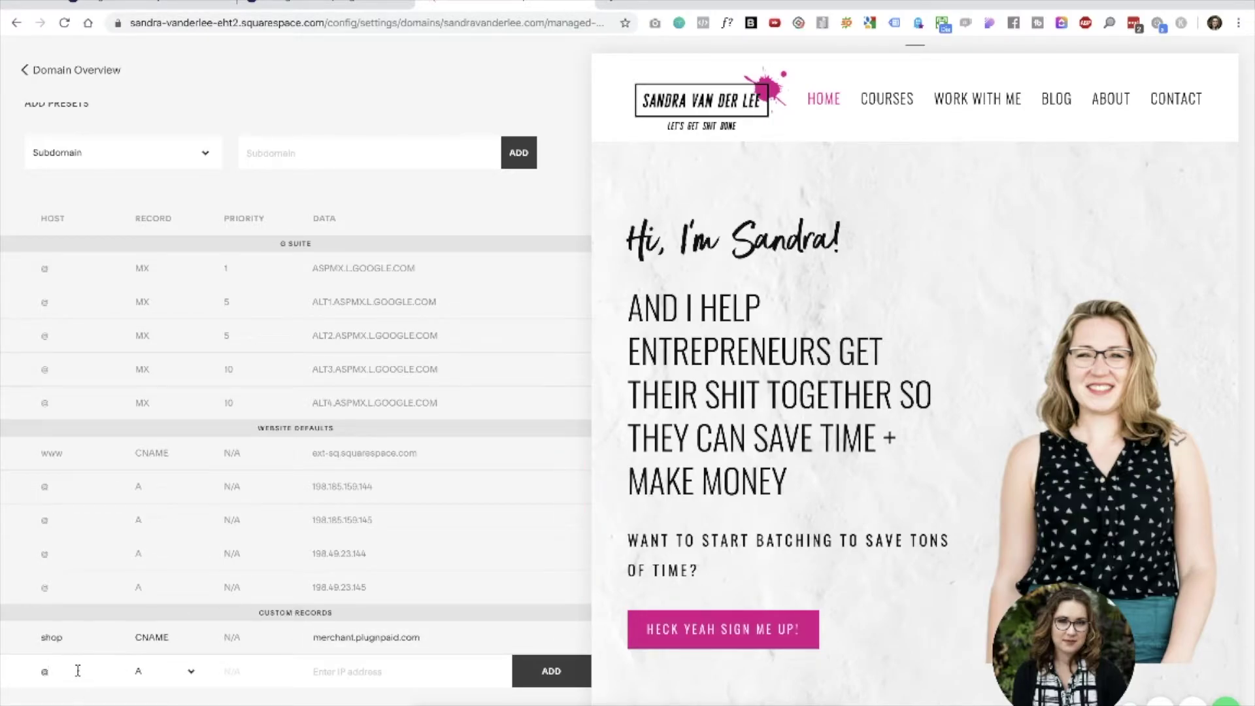
{"action": "left_click", "coordinate": [188, 672]}
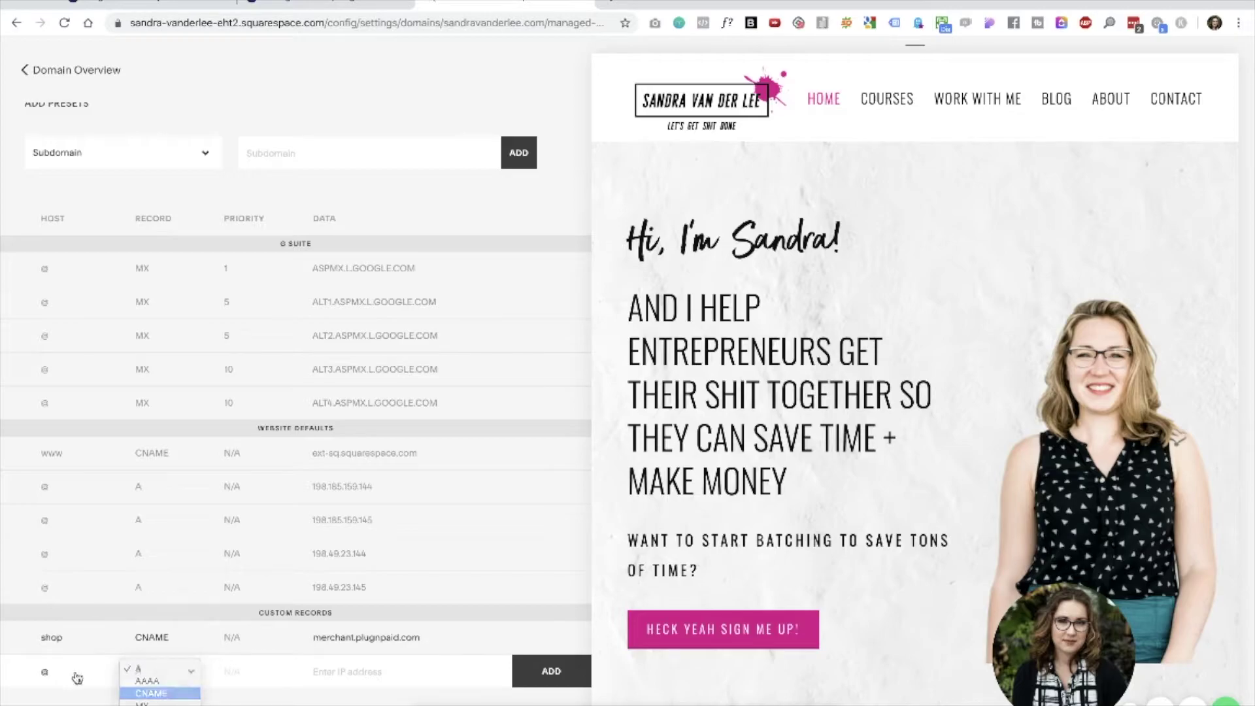
{"action": "key", "text": "Return"}
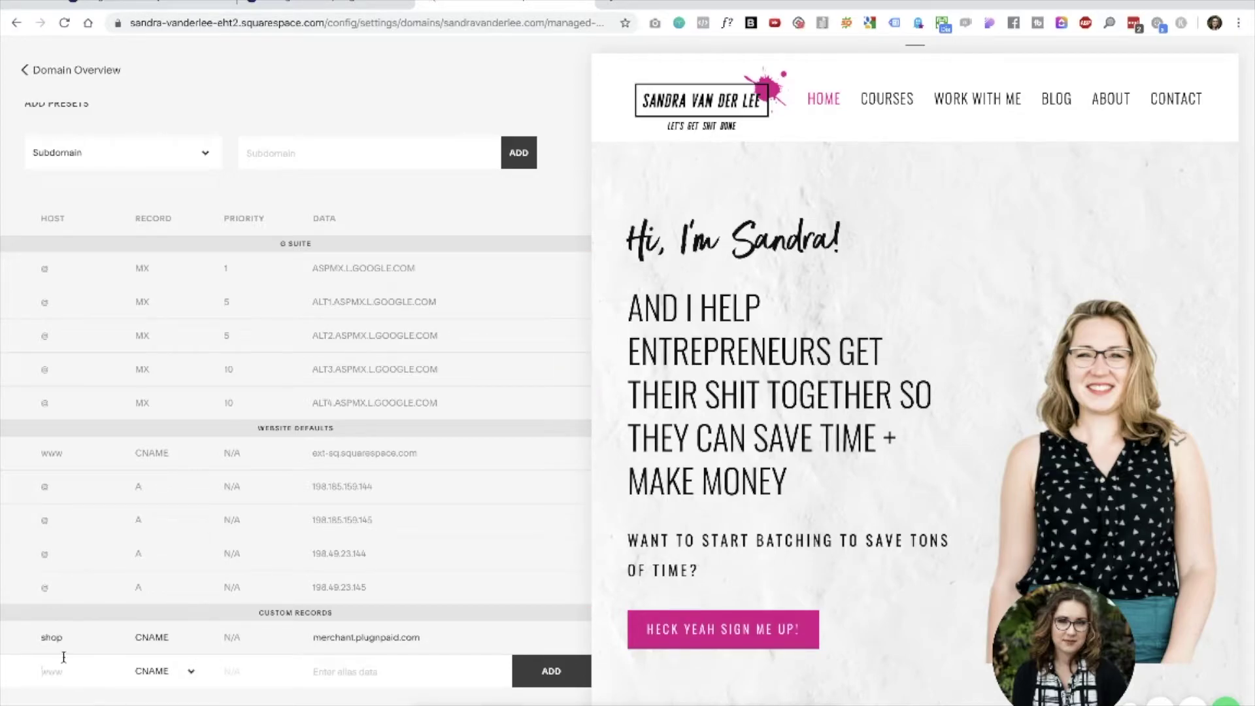
{"action": "left_click", "coordinate": [339, 659]}
- Copy websites.weglot.com from Weglot and paste it as the CNAME record's data
{"action": "left_click", "coordinate": [330, 3]}
{"action": "scroll", "coordinate": [561, 345], "scroll_direction": "down", "scroll_amount": 1}
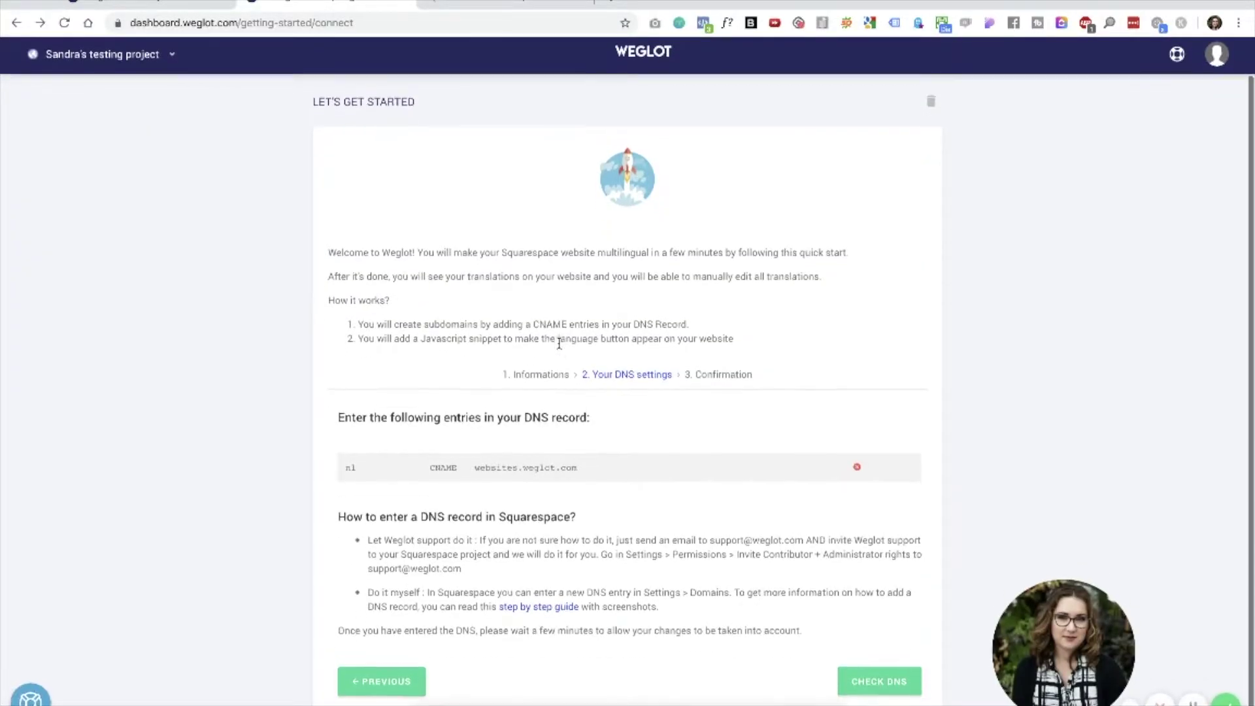
{"action": "mouse_move", "coordinate": [547, 485]}
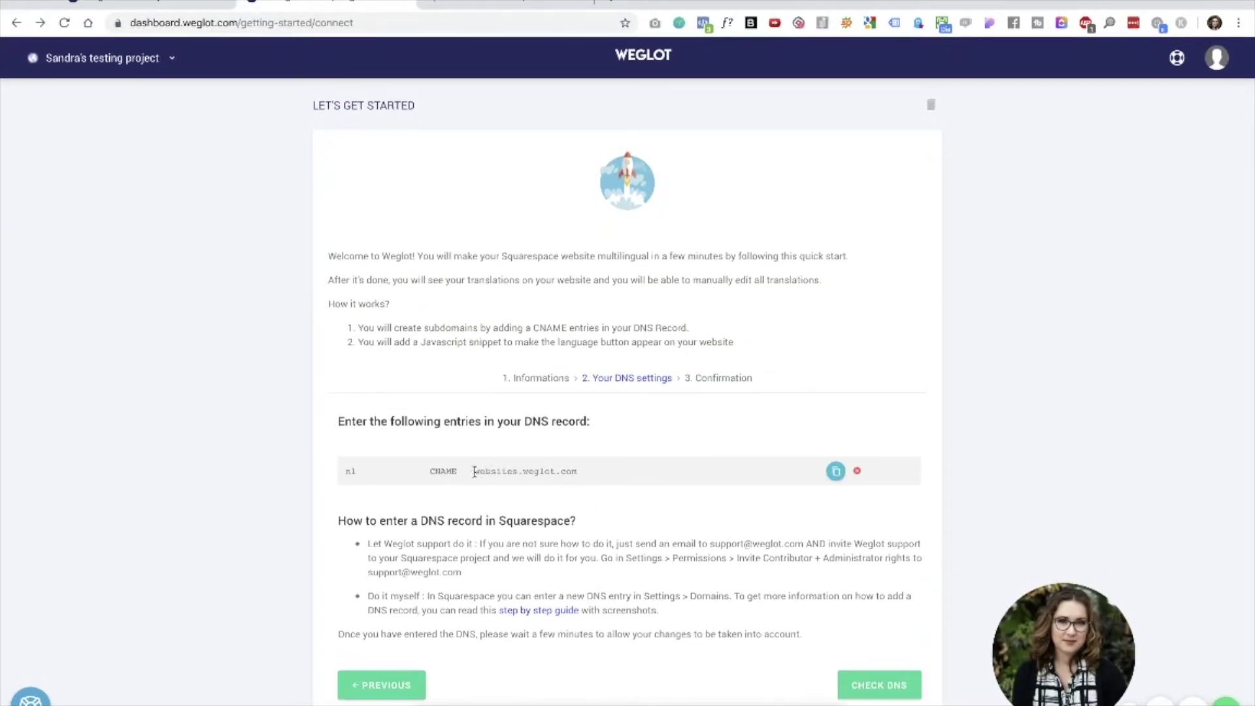
{"action": "left_click_drag", "start_coordinate": [475, 471], "coordinate": [601, 485]}
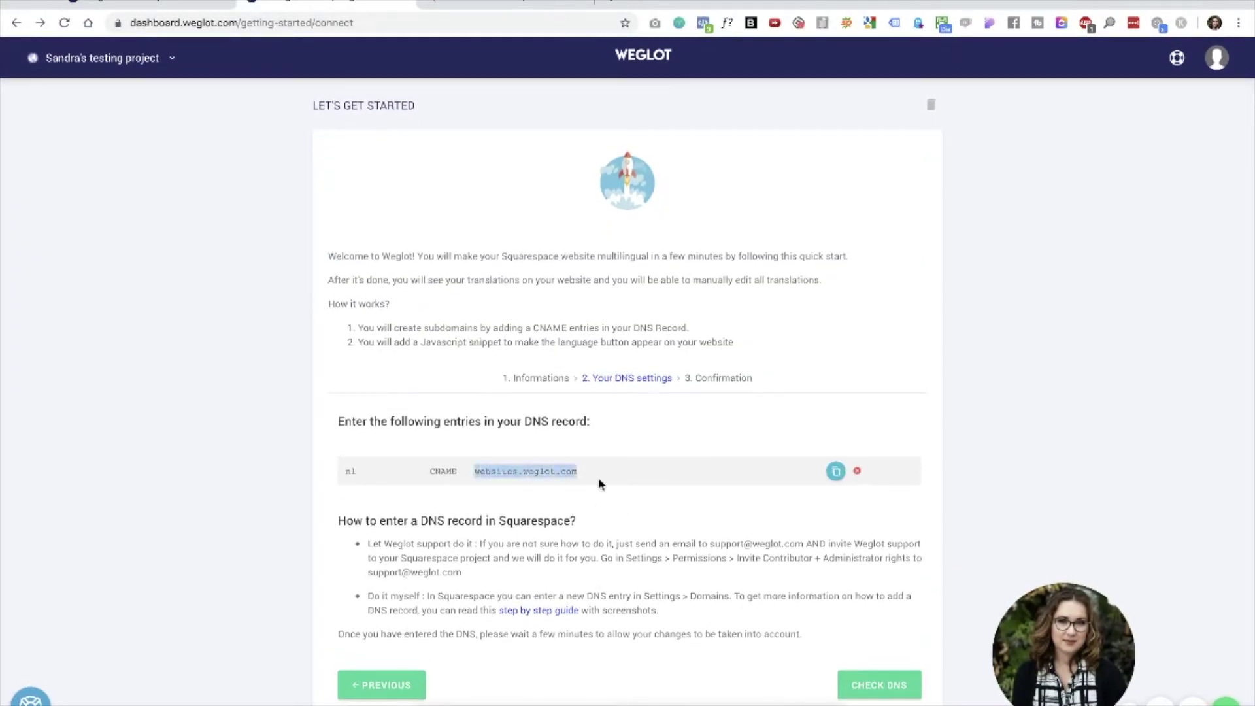
{"action": "left_click", "coordinate": [451, 5]}
{"action": "key", "text": "ctrl+v"}
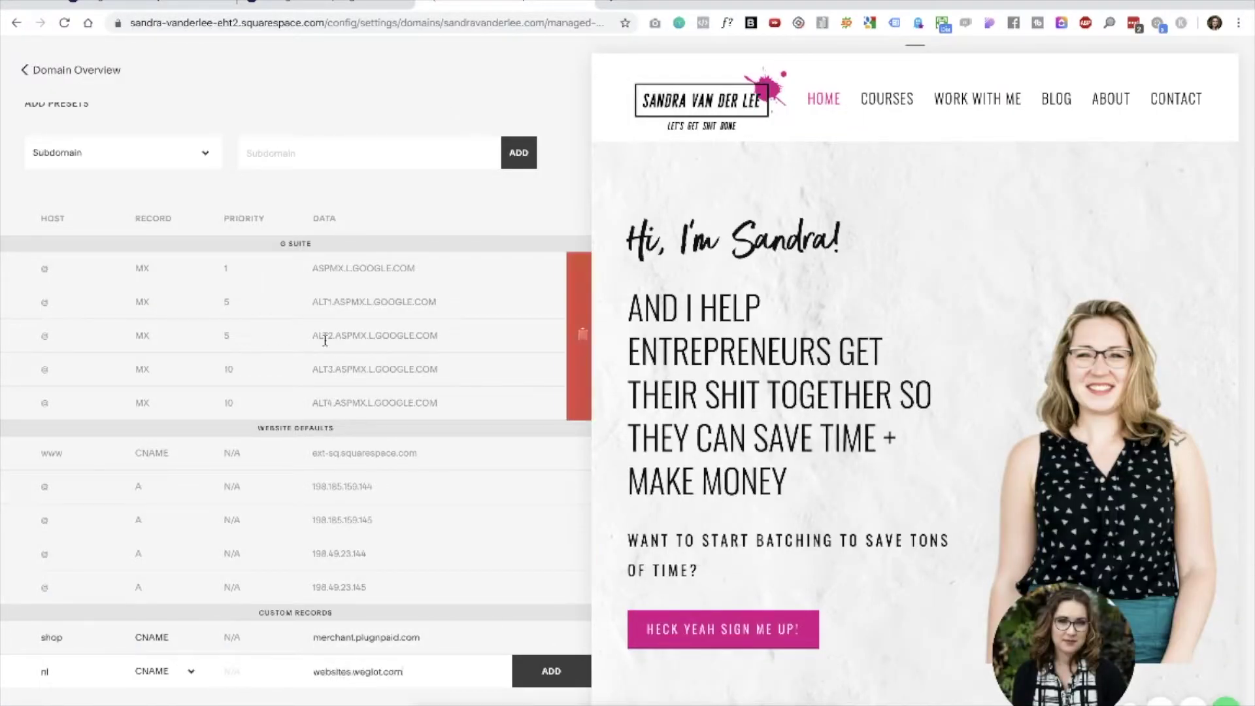
- Check the nl CNAME record in Squarespace and return to Weglot's DNS step
{"action": "scroll", "coordinate": [206, 112], "scroll_direction": "up", "scroll_amount": 2}
{"action": "scroll", "coordinate": [97, 208], "scroll_direction": "up", "scroll_amount": 1}
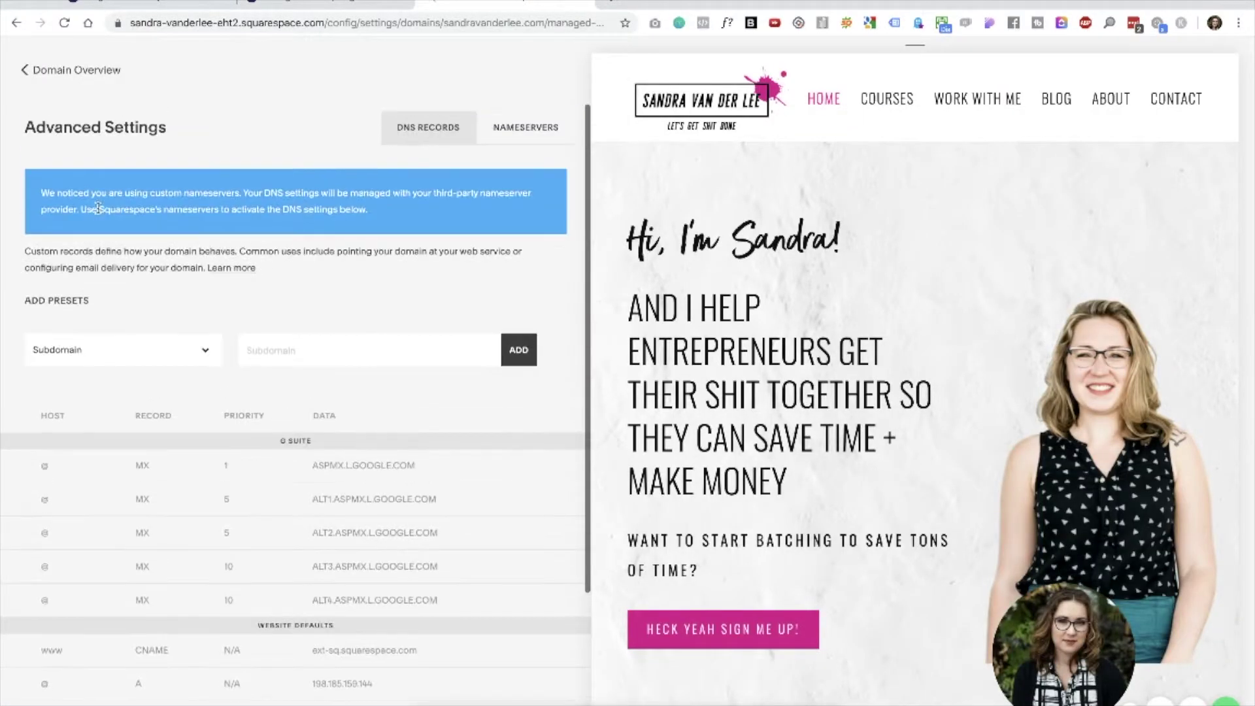
{"action": "scroll", "coordinate": [147, 191], "scroll_direction": "down", "scroll_amount": 3}
{"action": "scroll", "coordinate": [314, 253], "scroll_direction": "up", "scroll_amount": 3}
{"action": "scroll", "coordinate": [405, 183], "scroll_direction": "down", "scroll_amount": 3}
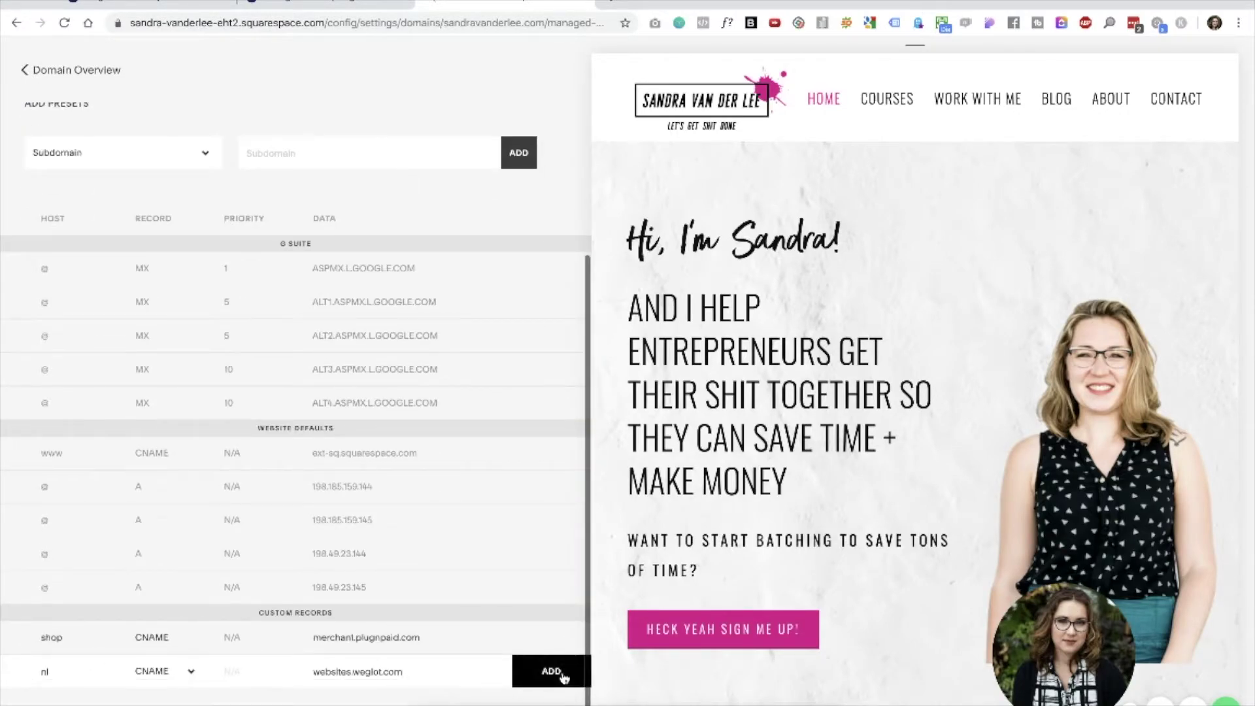
{"action": "mouse_move", "coordinate": [424, 474]}
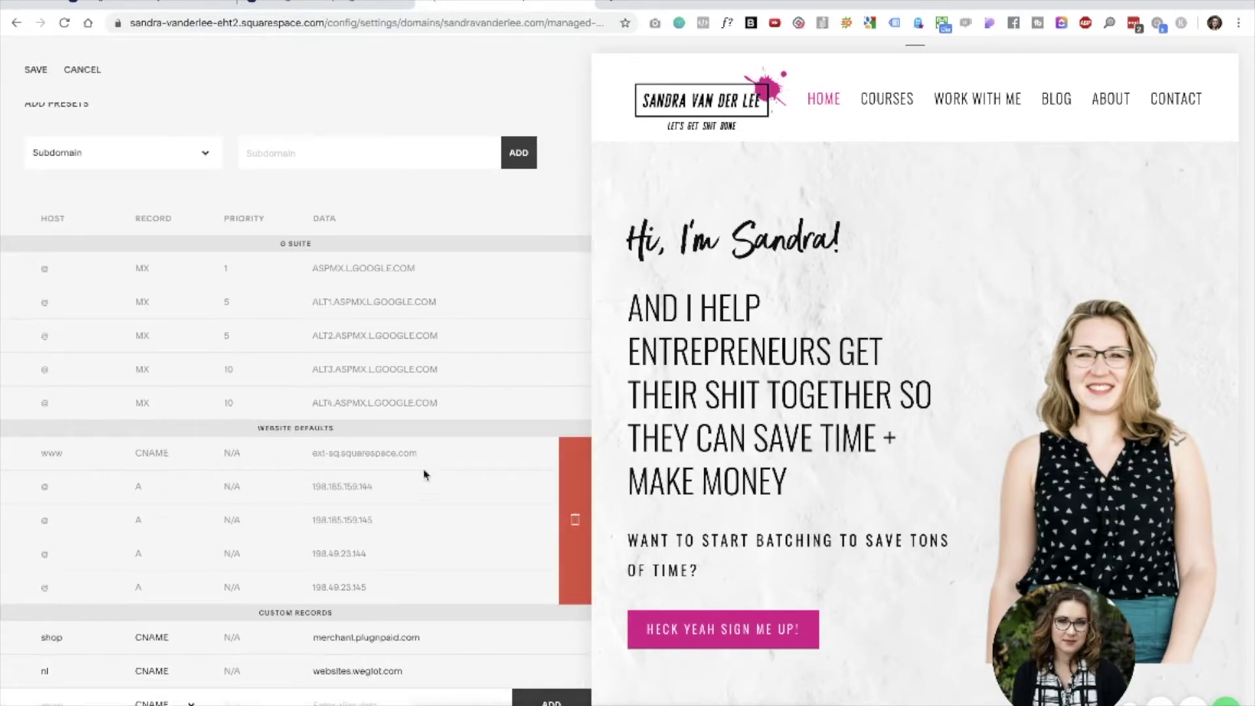
{"action": "left_click", "coordinate": [334, 8]}
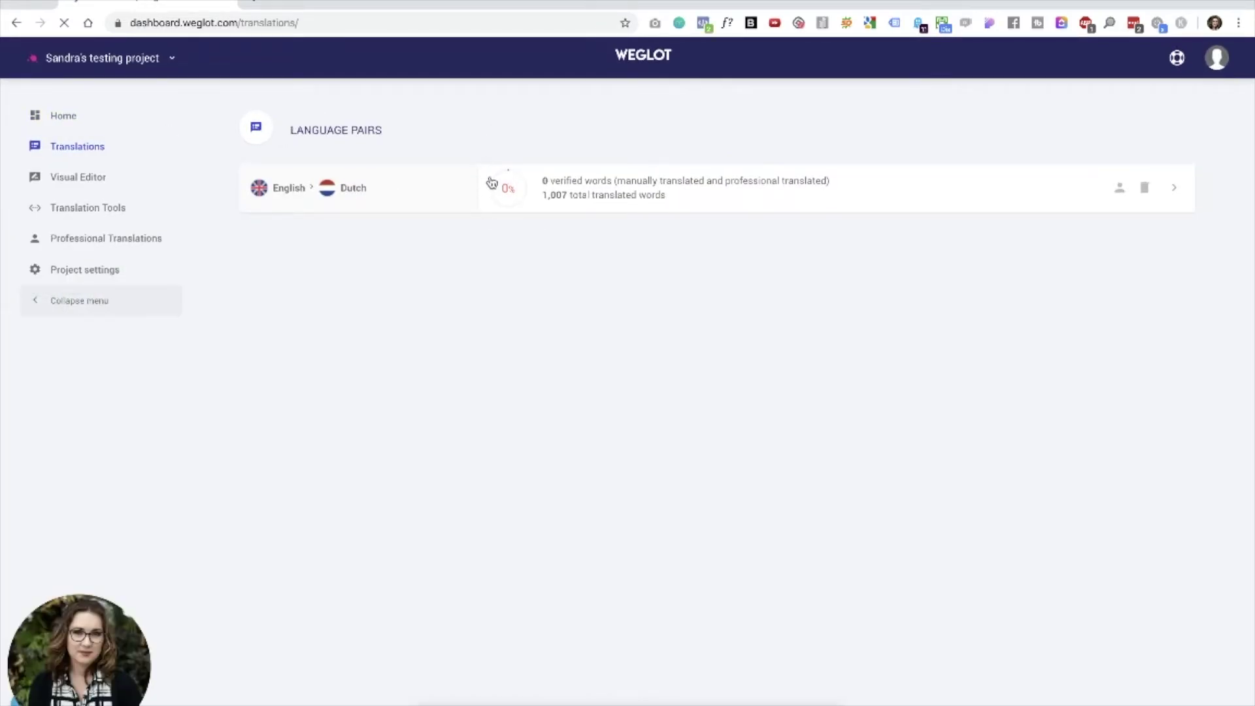
- Open the English→Dutch language pair, which has 1,007 translated words
{"action": "left_click", "coordinate": [494, 190]}
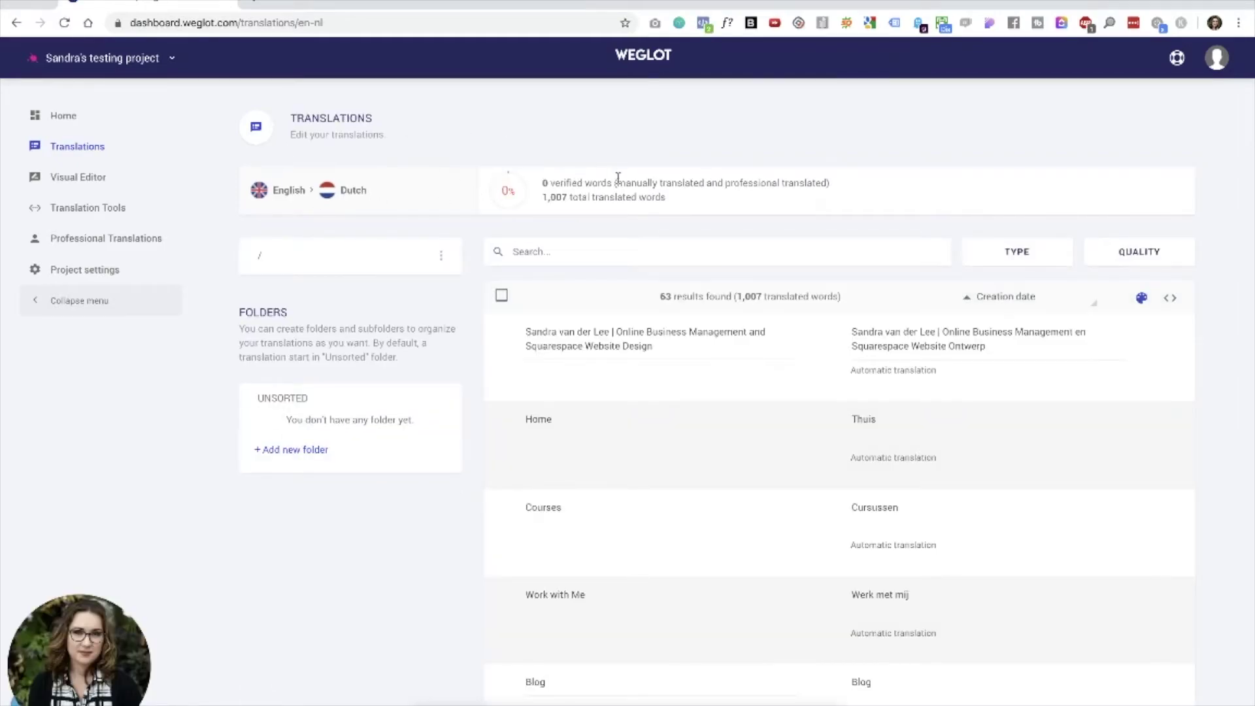
- Scroll through the 63 automatic Dutch translations, such as Home → Thuis and Courses → Cursussen
{"action": "scroll", "coordinate": [618, 183], "scroll_direction": "down", "scroll_amount": 1}
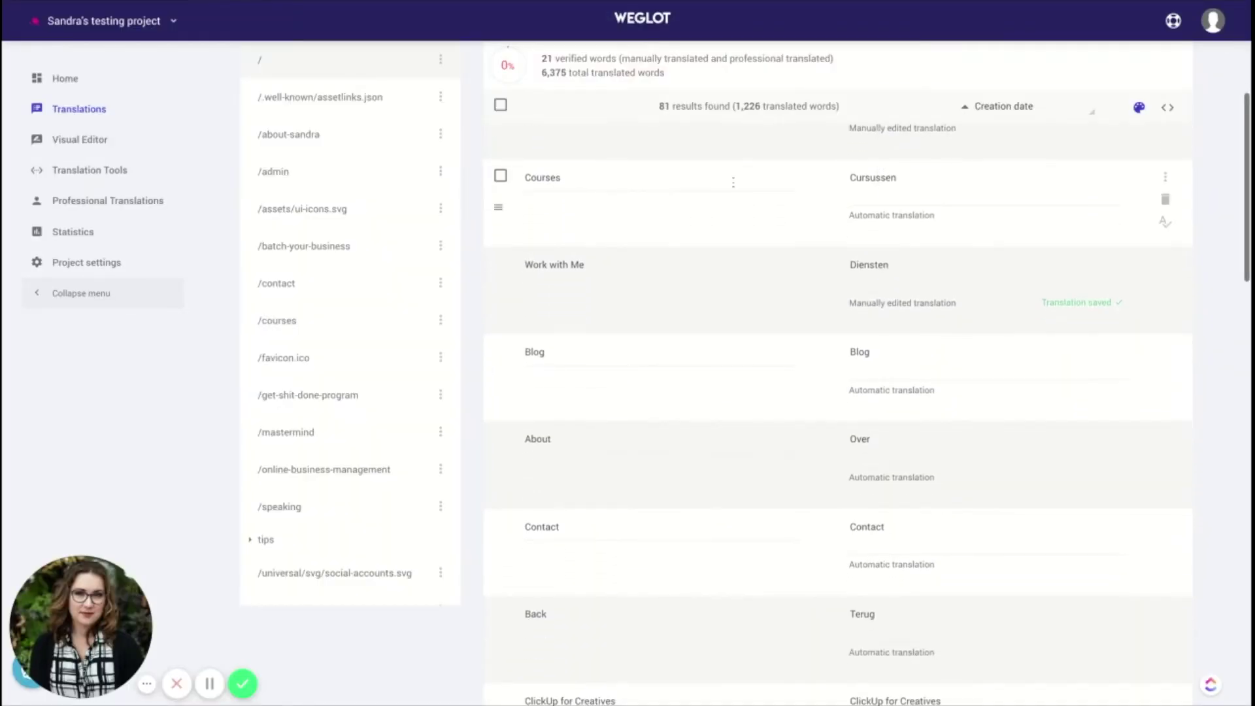
{"action": "scroll", "coordinate": [733, 183], "scroll_direction": "up", "scroll_amount": 1}
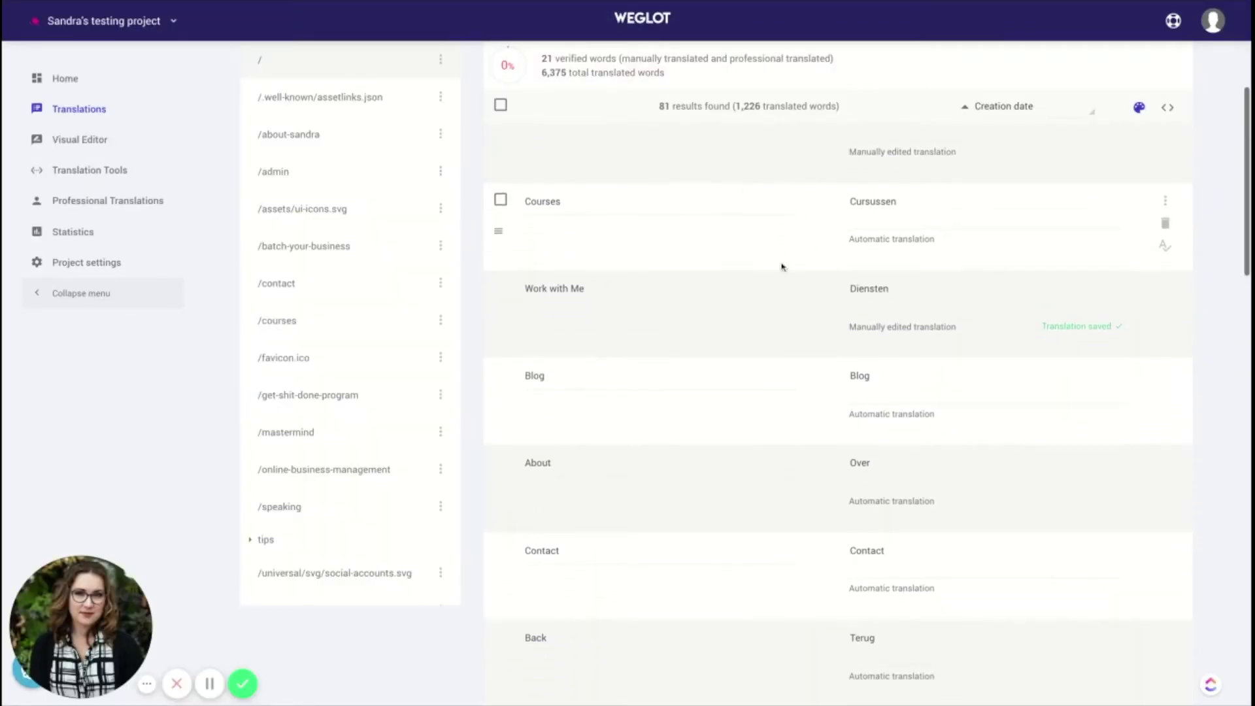
{"action": "scroll", "coordinate": [782, 267], "scroll_direction": "up", "scroll_amount": 1}
{"action": "scroll", "coordinate": [872, 334], "scroll_direction": "down", "scroll_amount": 1}
{"action": "scroll", "coordinate": [693, 370], "scroll_direction": "down", "scroll_amount": 2}
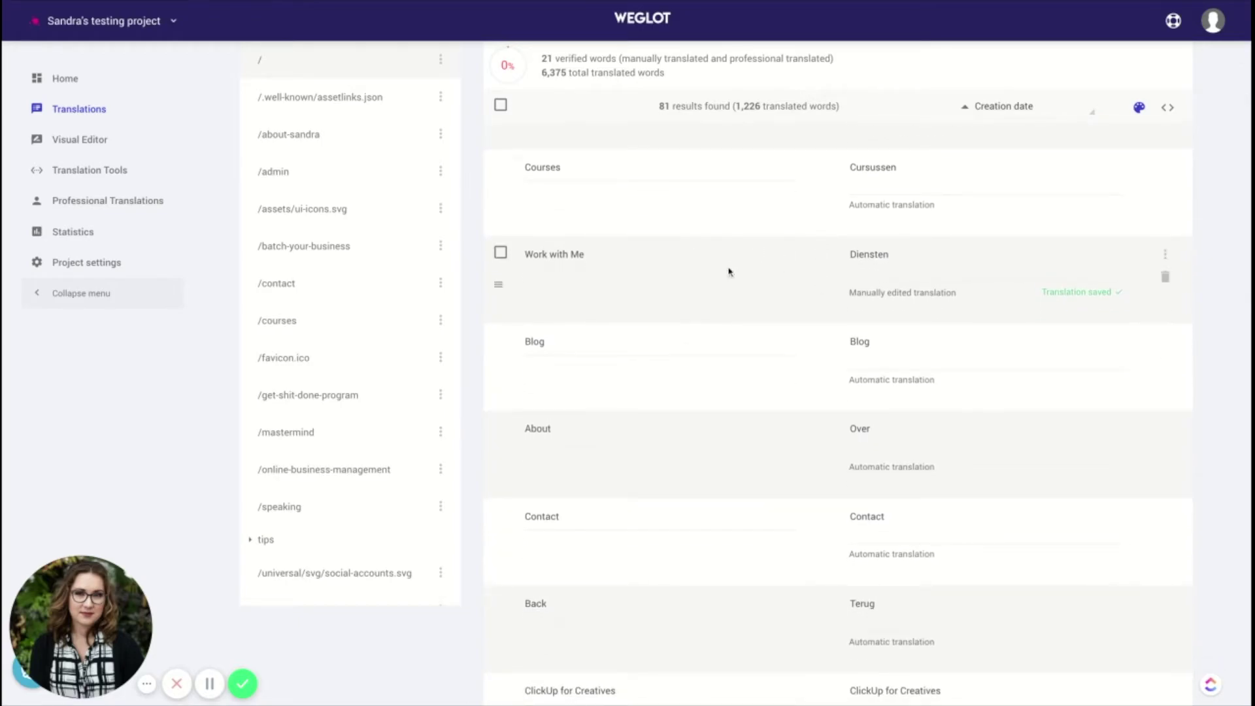
{"action": "scroll", "coordinate": [850, 275], "scroll_direction": "down", "scroll_amount": 2}
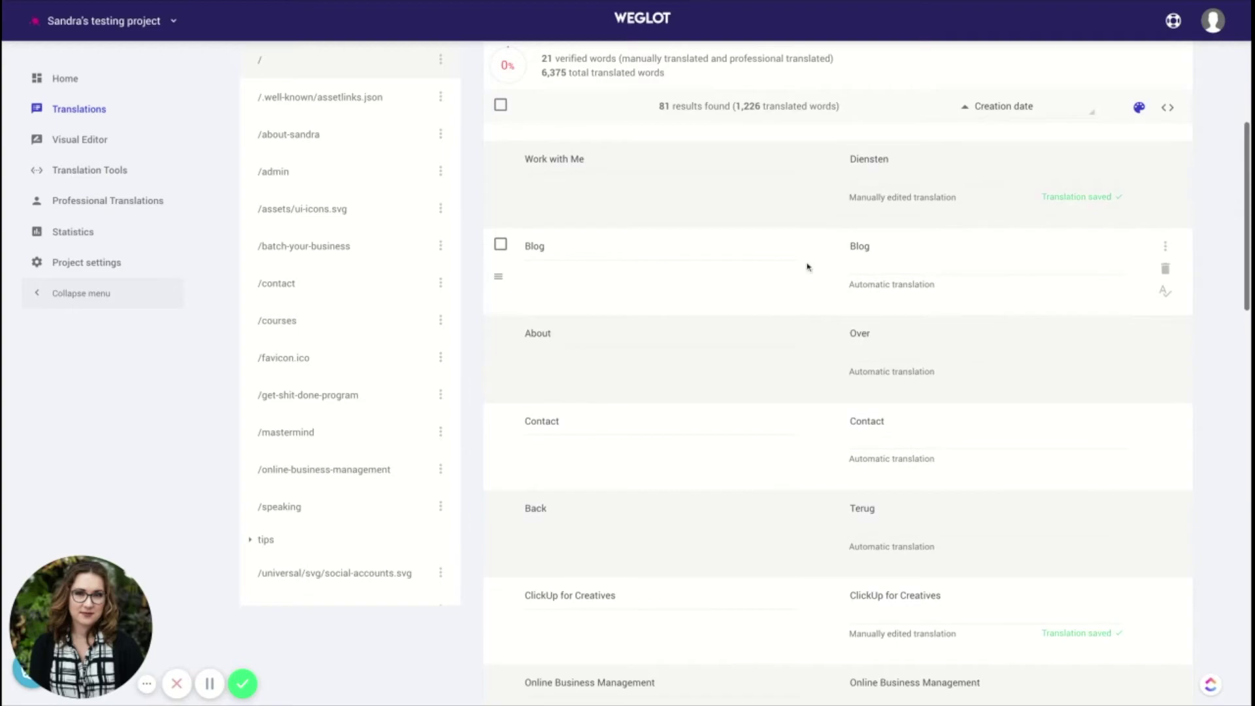
{"action": "scroll", "coordinate": [689, 264], "scroll_direction": "down", "scroll_amount": 1}
{"action": "scroll", "coordinate": [689, 264], "scroll_direction": "down", "scroll_amount": 5}
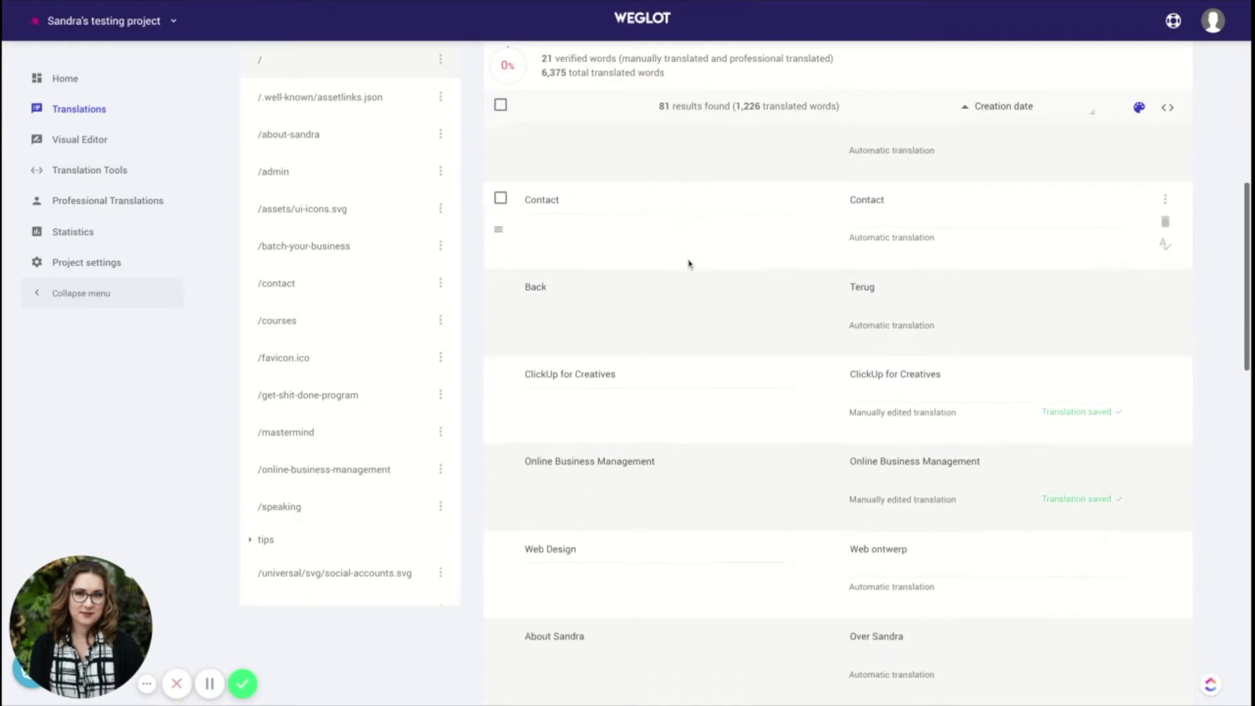
{"action": "scroll", "coordinate": [700, 328], "scroll_direction": "down", "scroll_amount": 1}
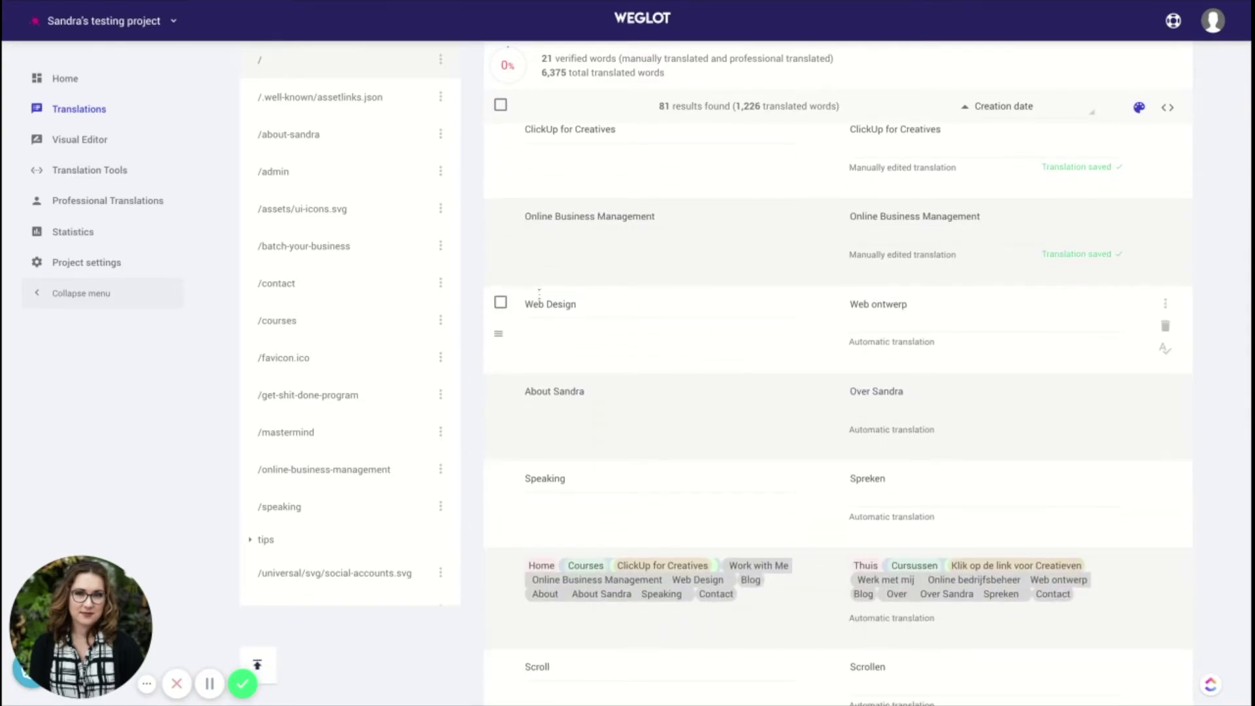
- Change the 'Web ontwerp' translation to 'Web Design' and save it
{"action": "left_click", "coordinate": [894, 304]}
{"action": "double_click", "coordinate": [874, 304]}
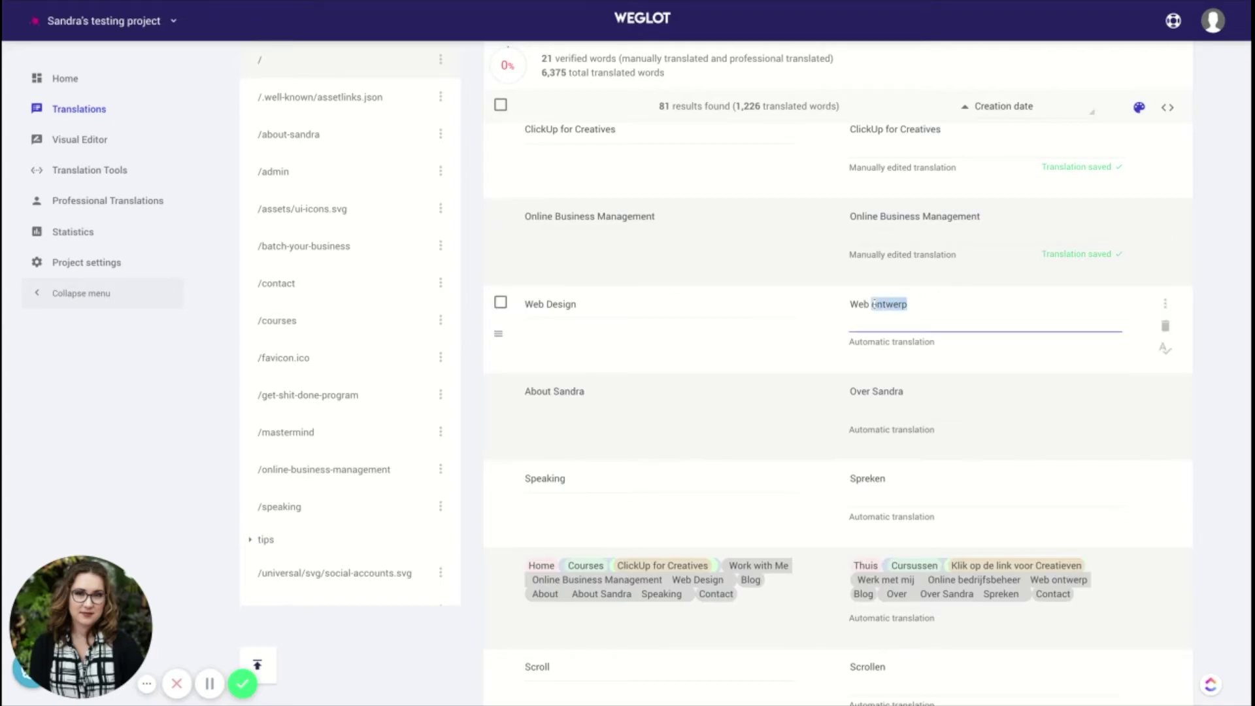
{"action": "type", "text": "os"}
{"action": "scroll", "coordinate": [935, 304], "scroll_direction": "down", "scroll_amount": 1}
{"action": "left_click", "coordinate": [1033, 323]}
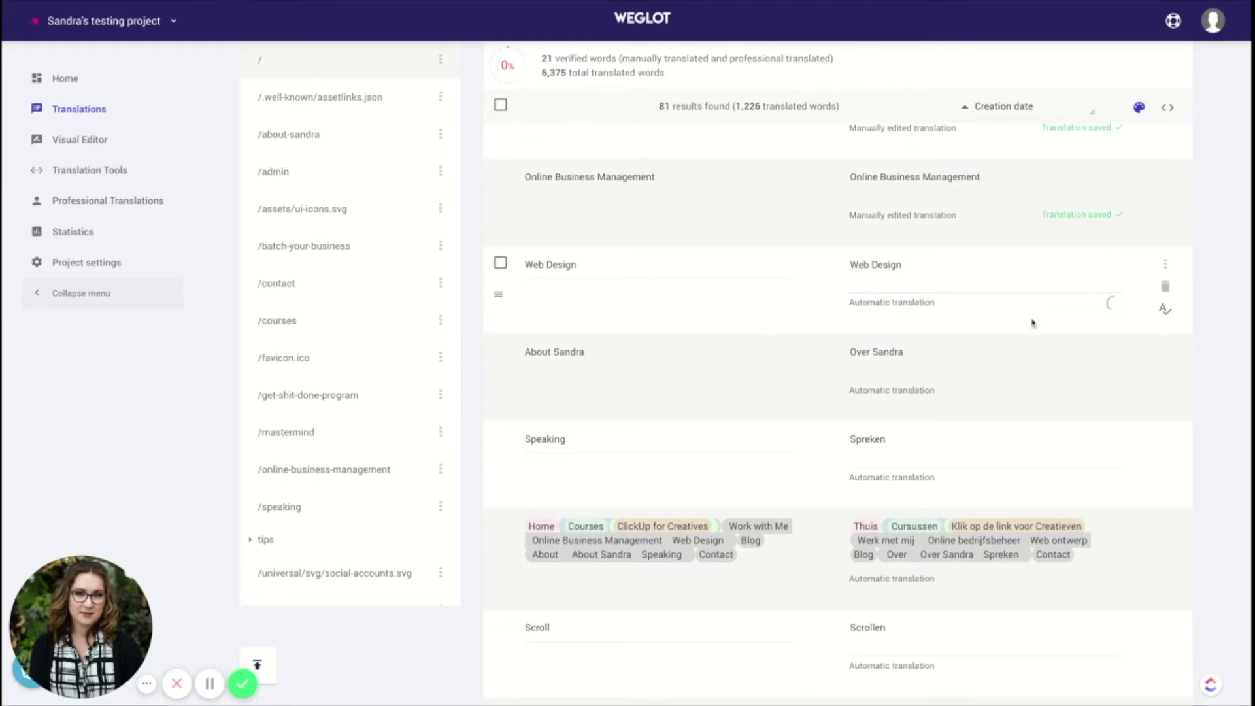
{"action": "scroll", "coordinate": [859, 258], "scroll_direction": "down", "scroll_amount": 1}
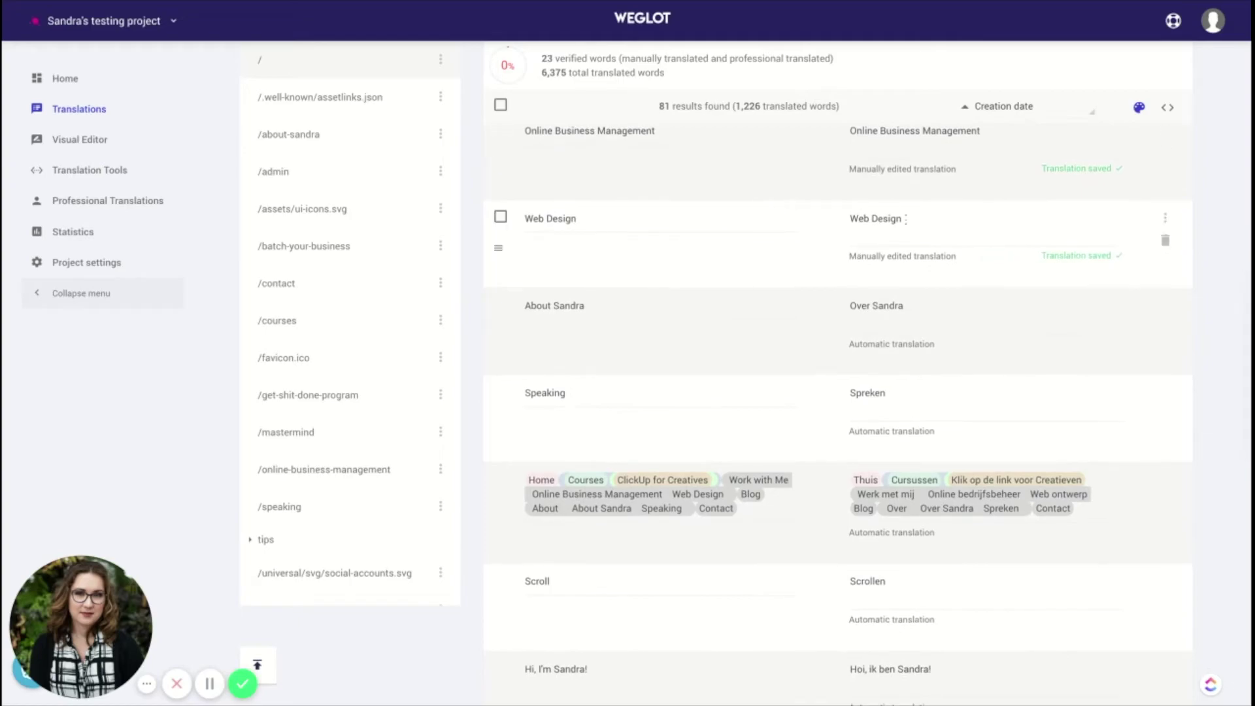
{"action": "triple_click", "coordinate": [847, 264]}
{"action": "triple_click", "coordinate": [847, 264]}
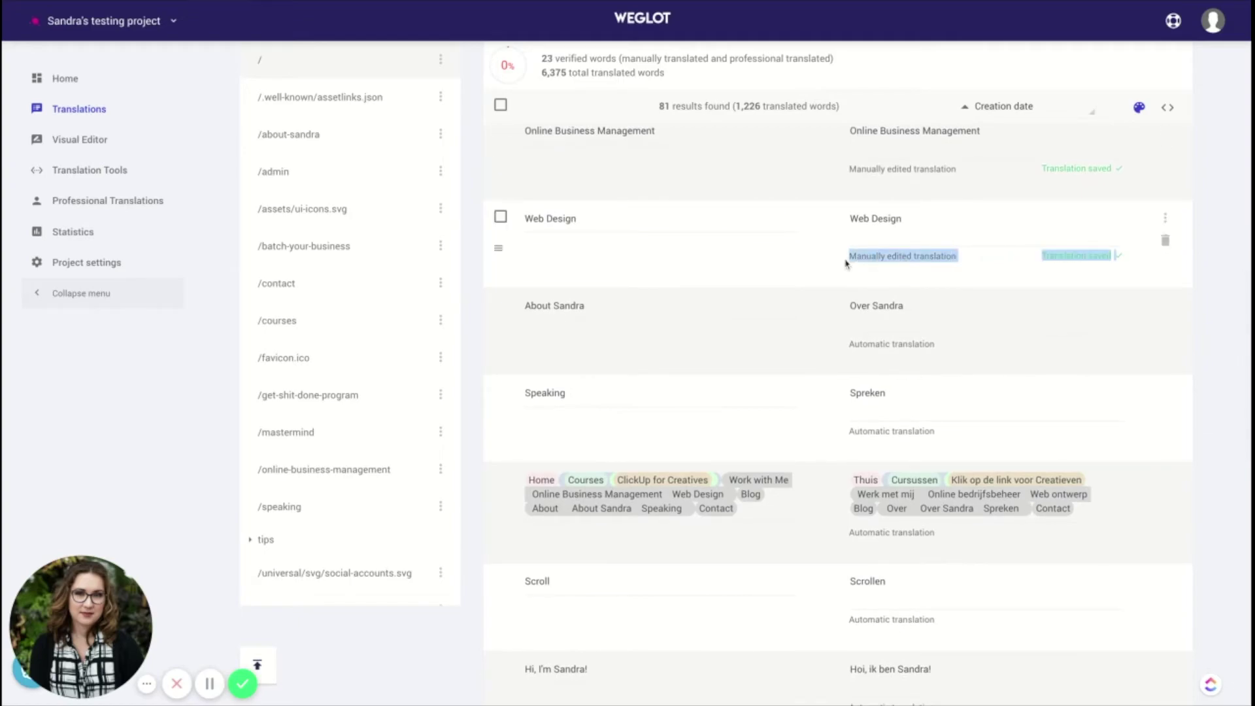
{"action": "scroll", "coordinate": [1050, 284], "scroll_direction": "down", "scroll_amount": 3}
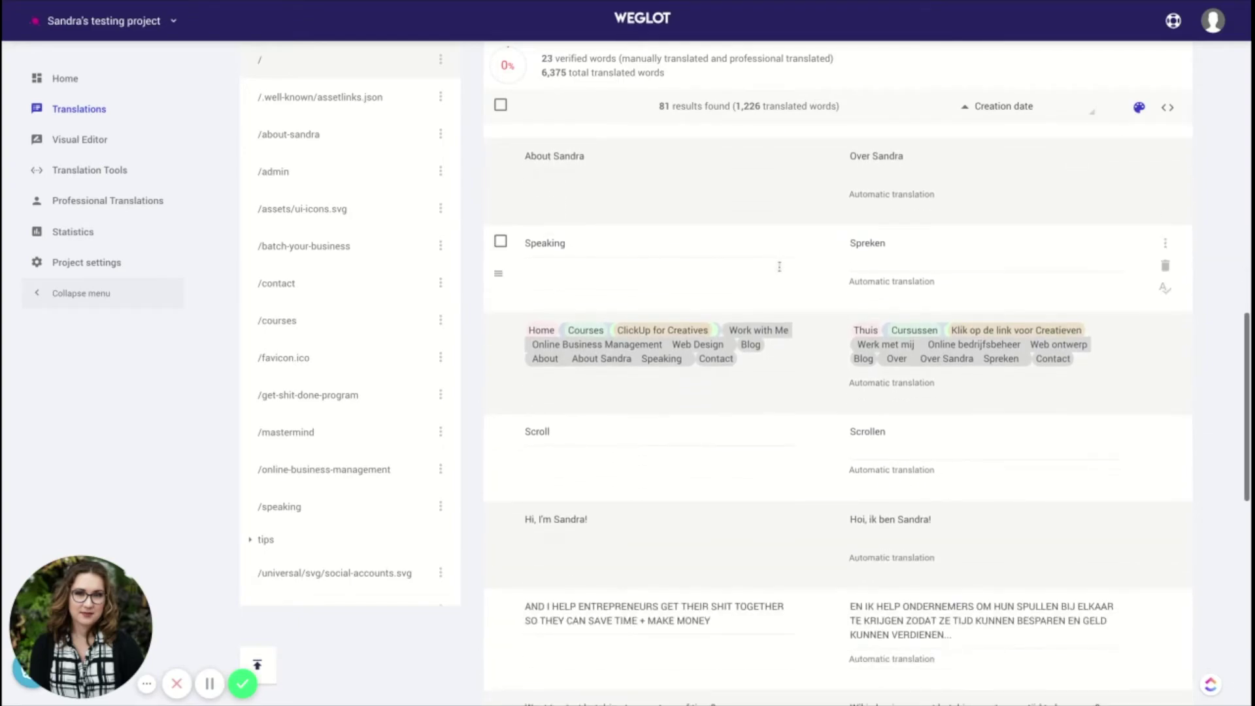
- Mark the About page and Blog translations as manually verified
{"action": "left_click", "coordinate": [1165, 182]}
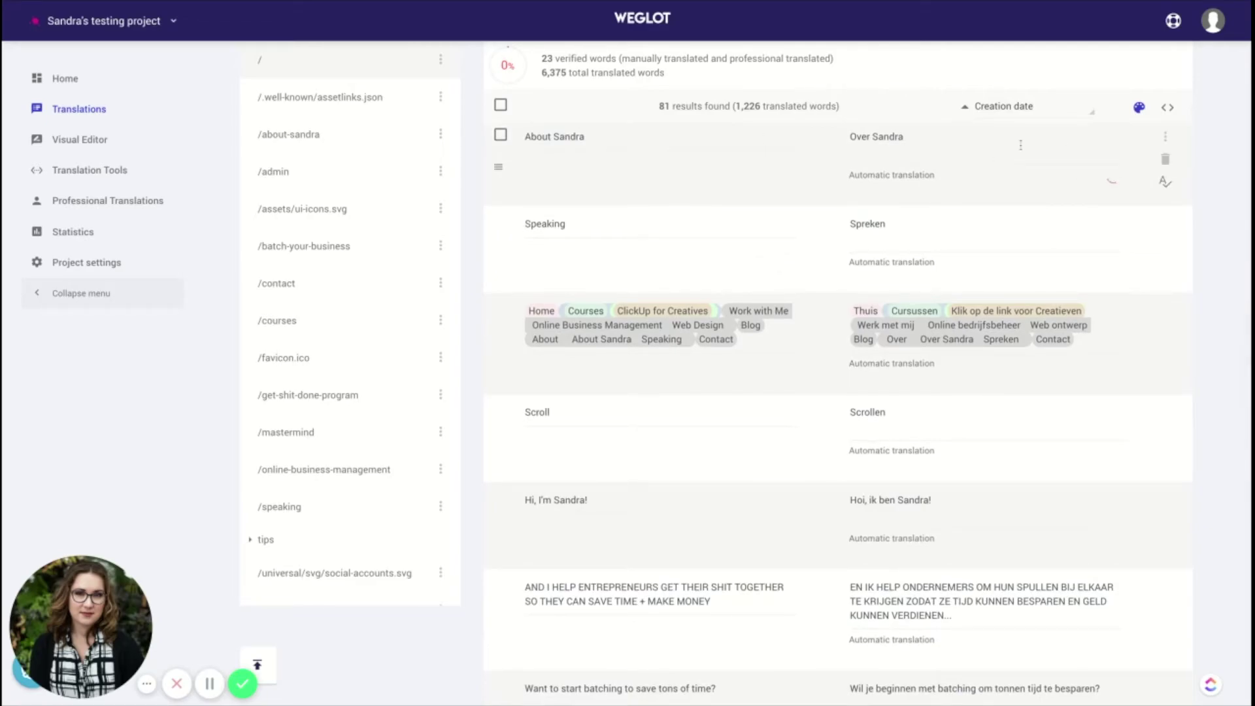
{"action": "scroll", "coordinate": [1165, 196], "scroll_direction": "up", "scroll_amount": 1}
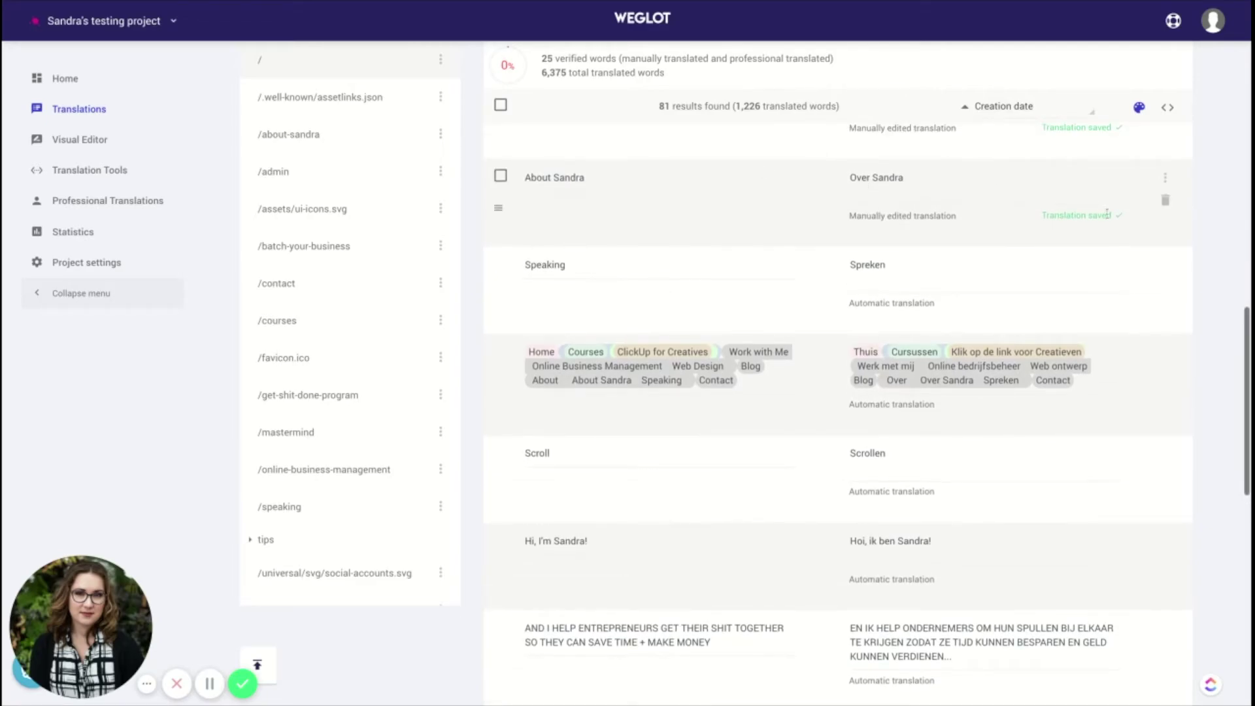
{"action": "scroll", "coordinate": [1111, 275], "scroll_direction": "up", "scroll_amount": 10}
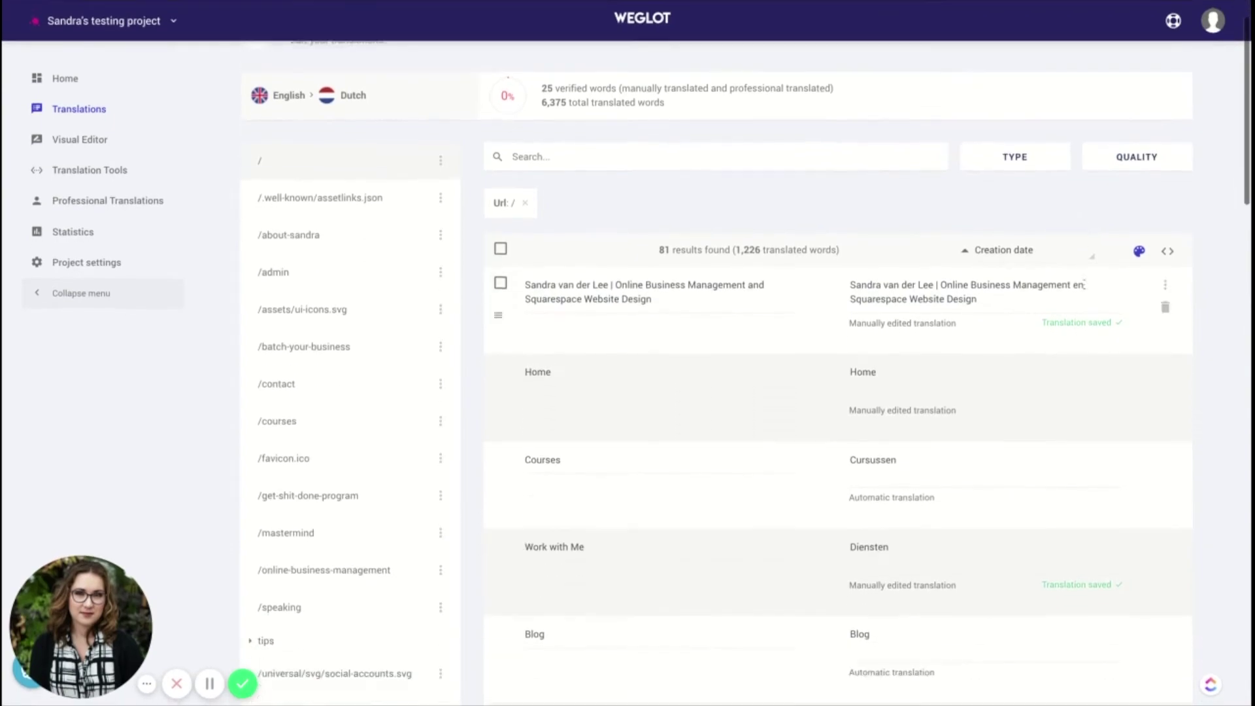
{"action": "scroll", "coordinate": [1082, 330], "scroll_direction": "down", "scroll_amount": 1}
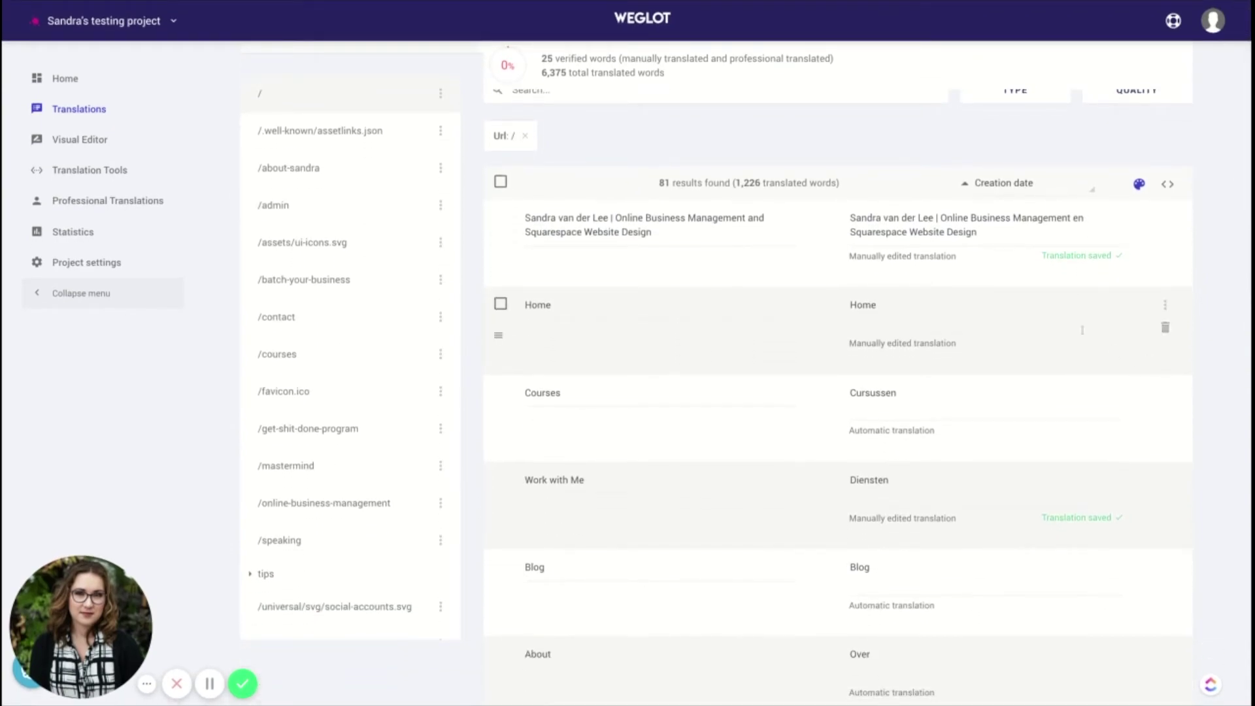
{"action": "left_click", "coordinate": [984, 309]}
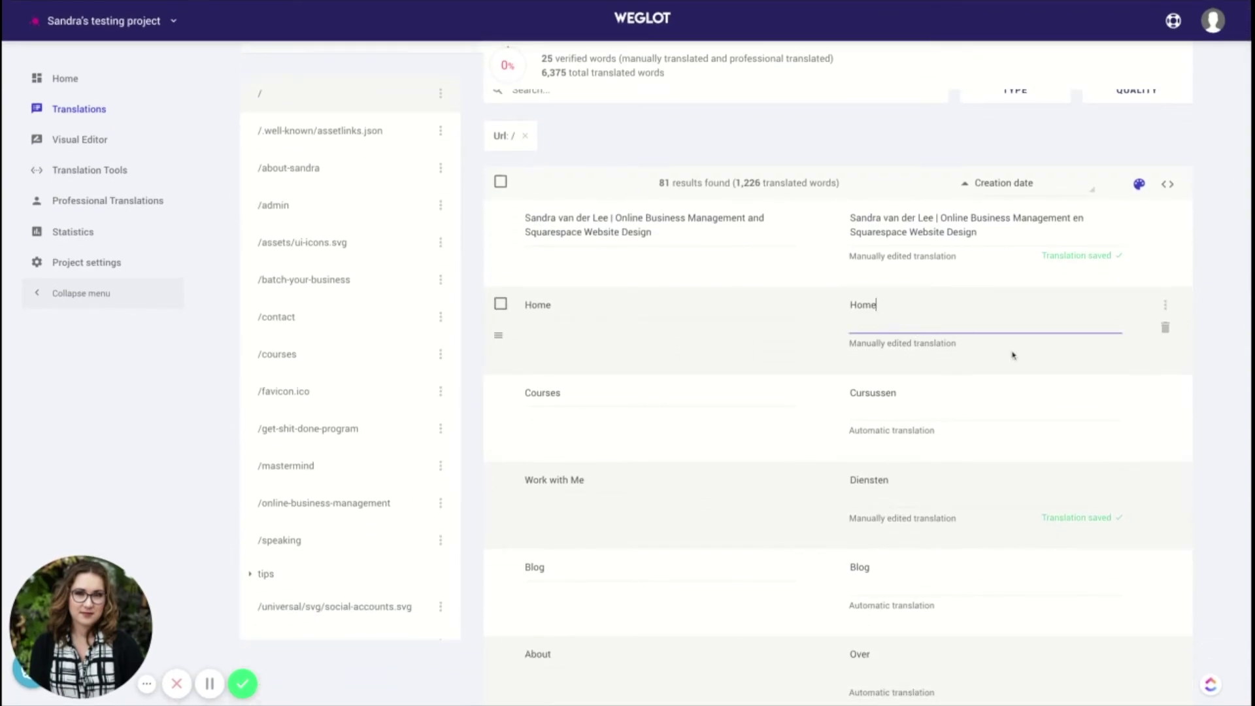
{"action": "scroll", "coordinate": [1013, 355], "scroll_direction": "down", "scroll_amount": 2}
{"action": "scroll", "coordinate": [1102, 432], "scroll_direction": "down", "scroll_amount": 2}
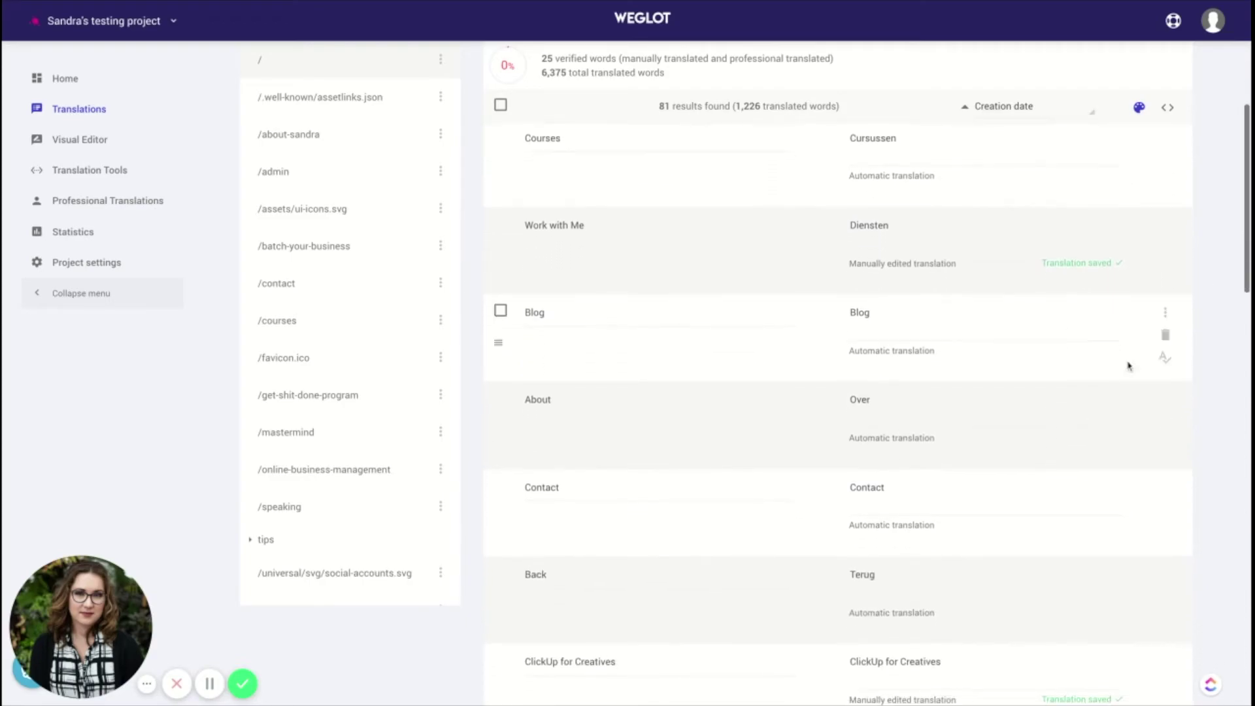
{"action": "left_click", "coordinate": [1165, 358]}
{"action": "scroll", "coordinate": [1097, 362], "scroll_direction": "down", "scroll_amount": 1}
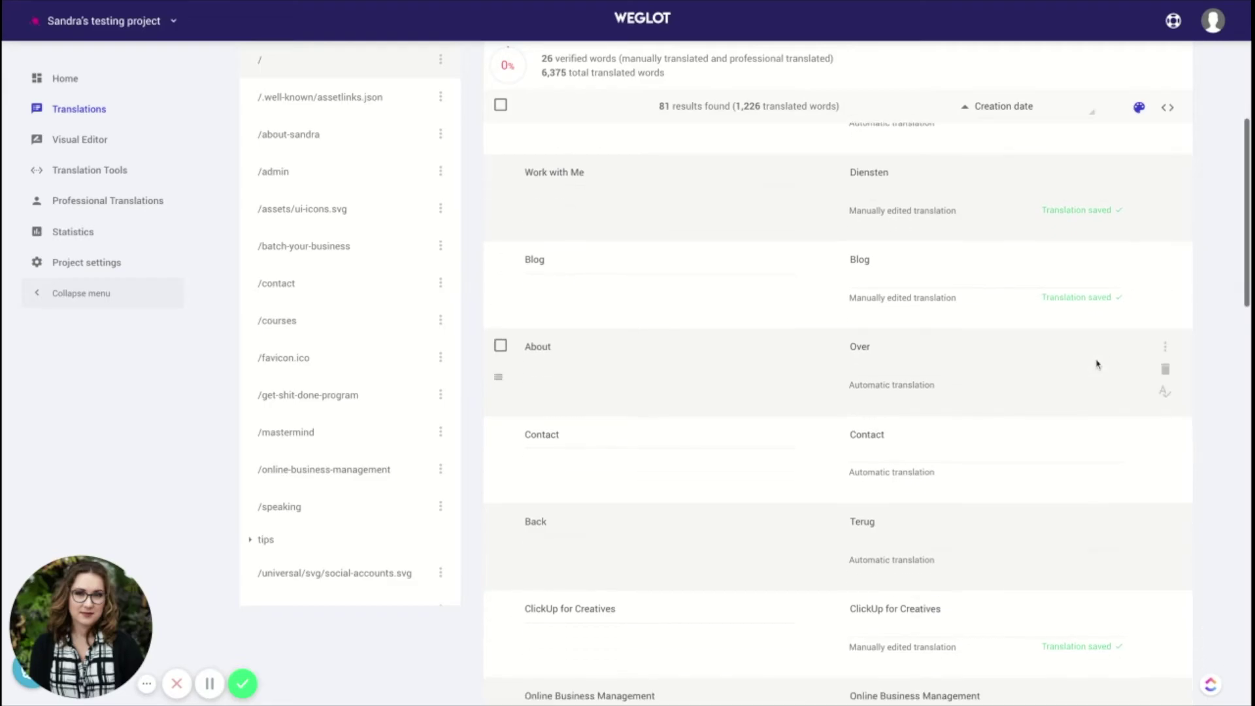
{"action": "scroll", "coordinate": [1062, 305], "scroll_direction": "down", "scroll_amount": 1}
{"action": "scroll", "coordinate": [1063, 305], "scroll_direction": "down", "scroll_amount": 6}
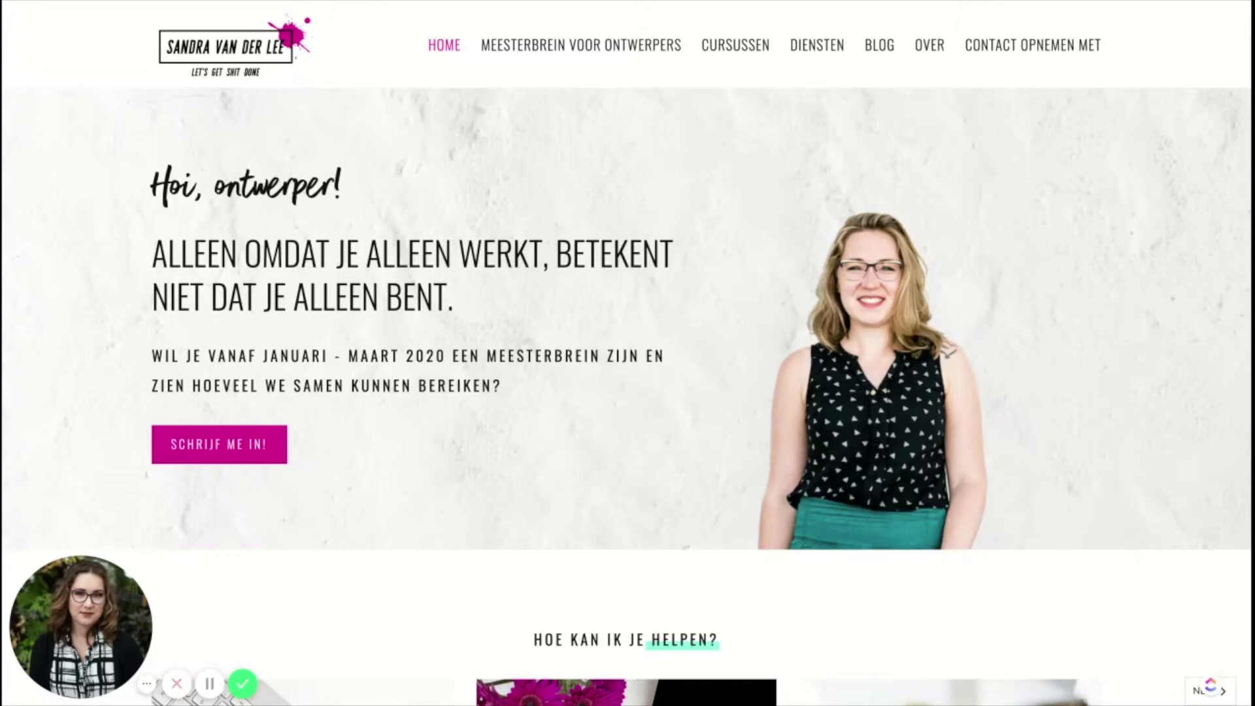
- Scroll the Dutch homepage from the 'Hoi, ontwerper!' hero to the 'Hoe kan ik je helpen?' cards
{"action": "scroll", "coordinate": [516, 59], "scroll_direction": "down", "scroll_amount": 2}
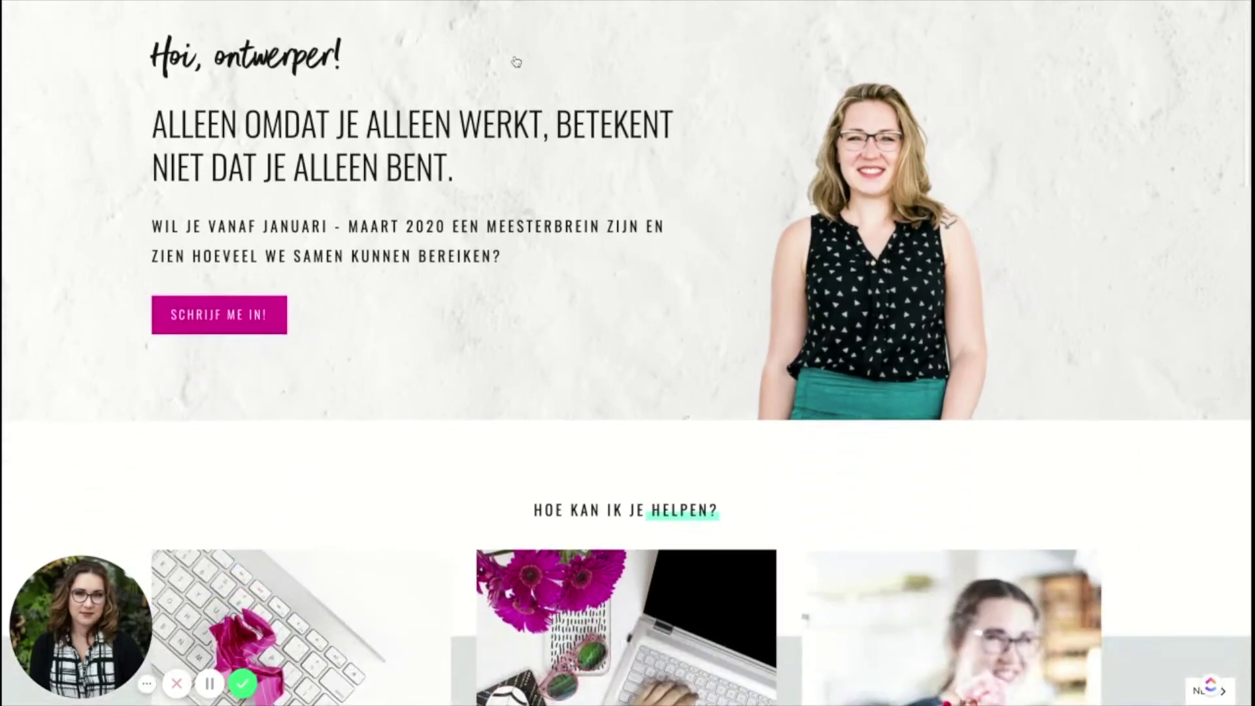
{"action": "scroll", "coordinate": [410, 62], "scroll_direction": "up", "scroll_amount": 3}
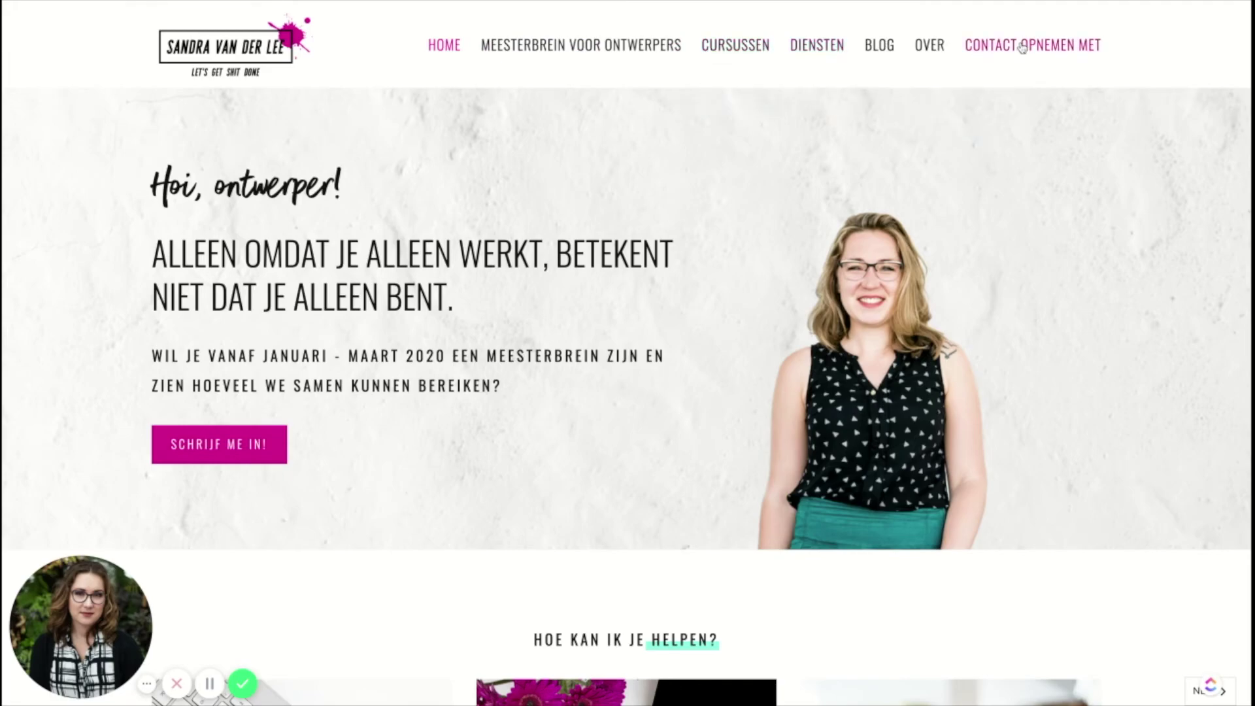
{"action": "mouse_move", "coordinate": [929, 54]}
{"action": "scroll", "coordinate": [719, 31], "scroll_direction": "down", "scroll_amount": 2}
{"action": "scroll", "coordinate": [613, 127], "scroll_direction": "down", "scroll_amount": 5}
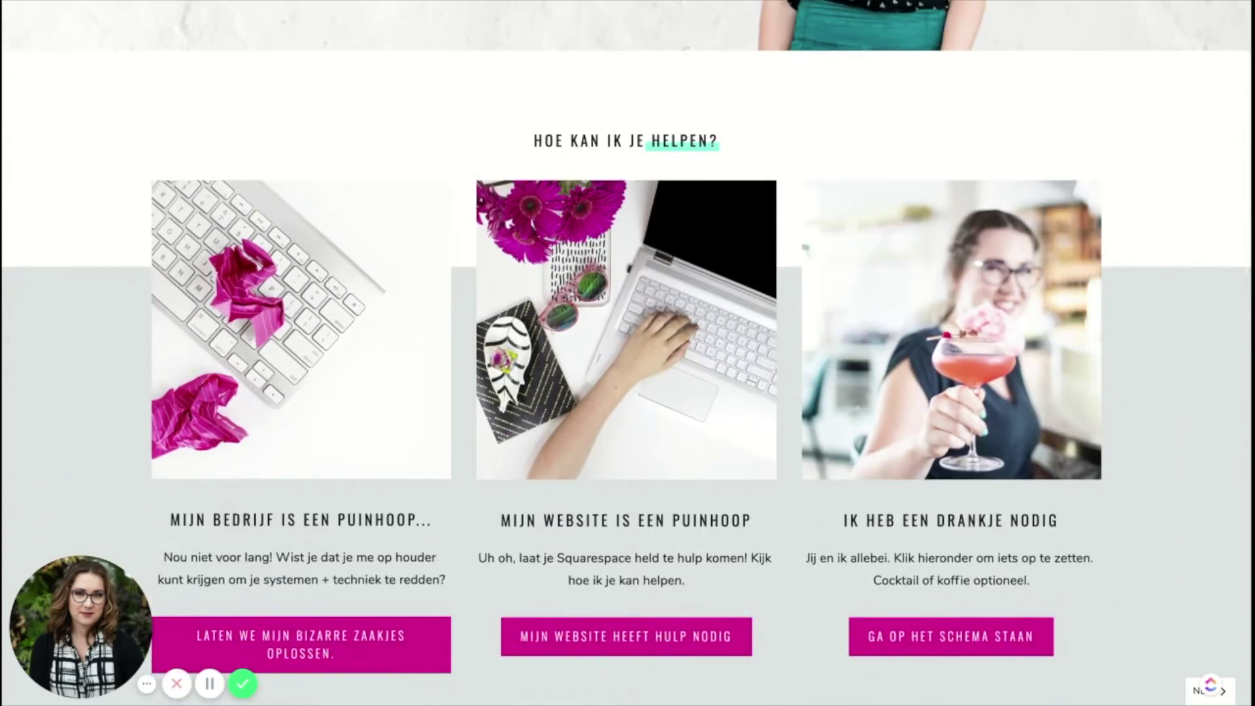
{"action": "scroll", "coordinate": [627, 353], "scroll_direction": "up", "scroll_amount": 1}
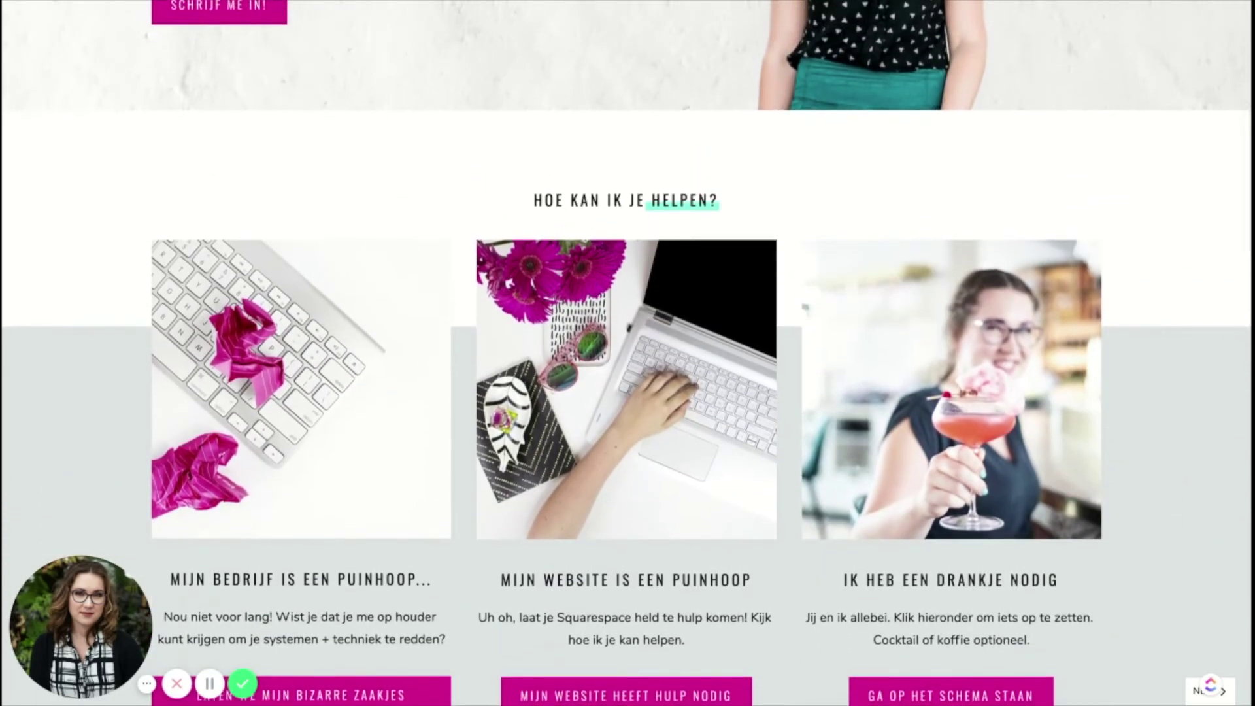
{"action": "scroll", "coordinate": [627, 353], "scroll_direction": "up", "scroll_amount": 7}
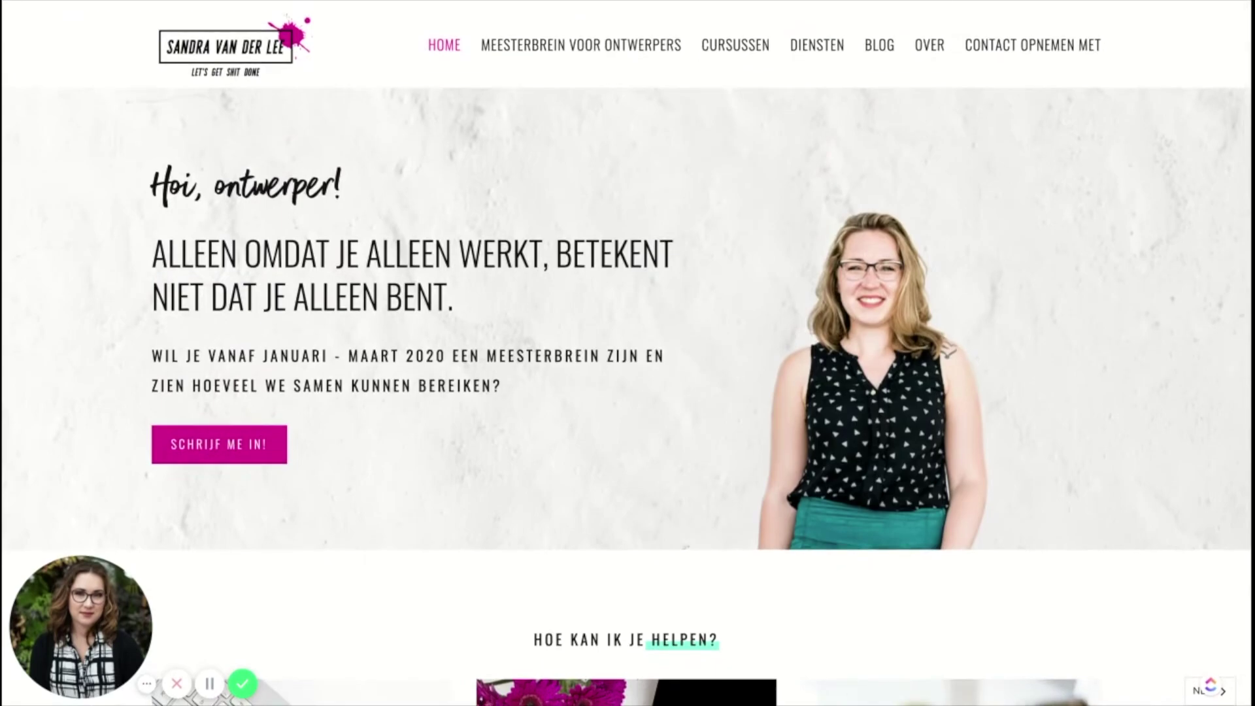